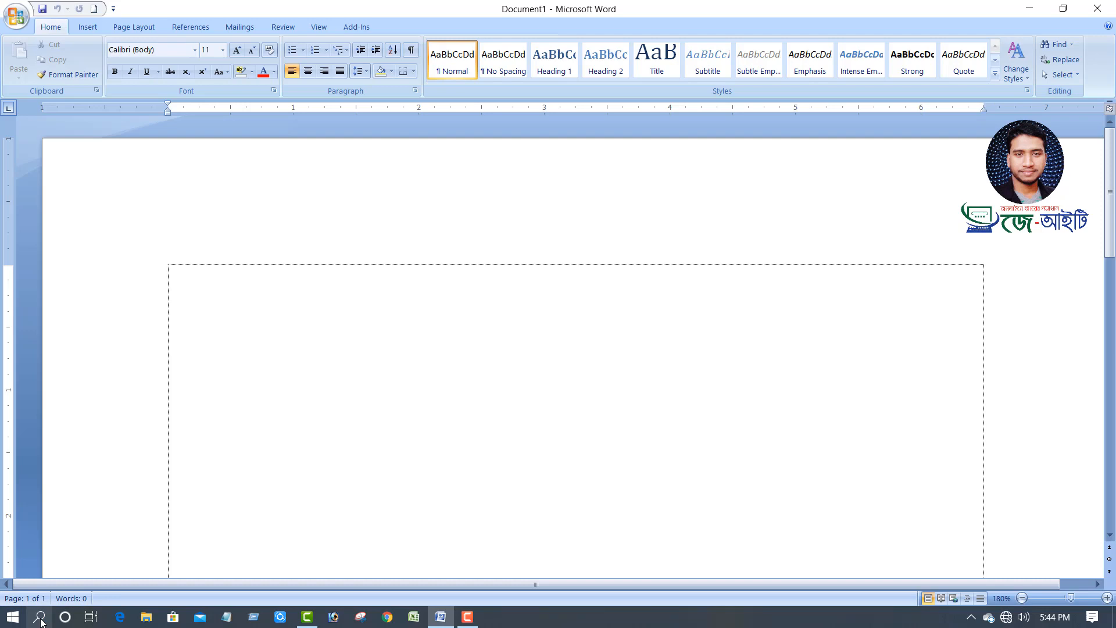
Search Windows for "word" and close the search without opening anything.
{"action": "left_click", "coordinate": [40, 617]}
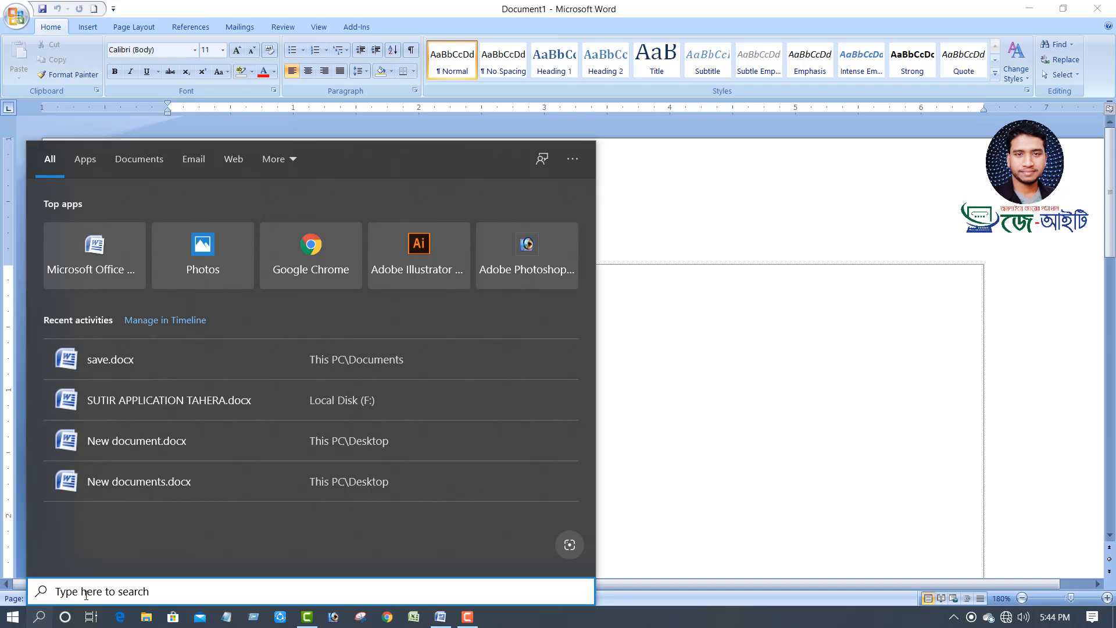
{"action": "type", "text": "word"}
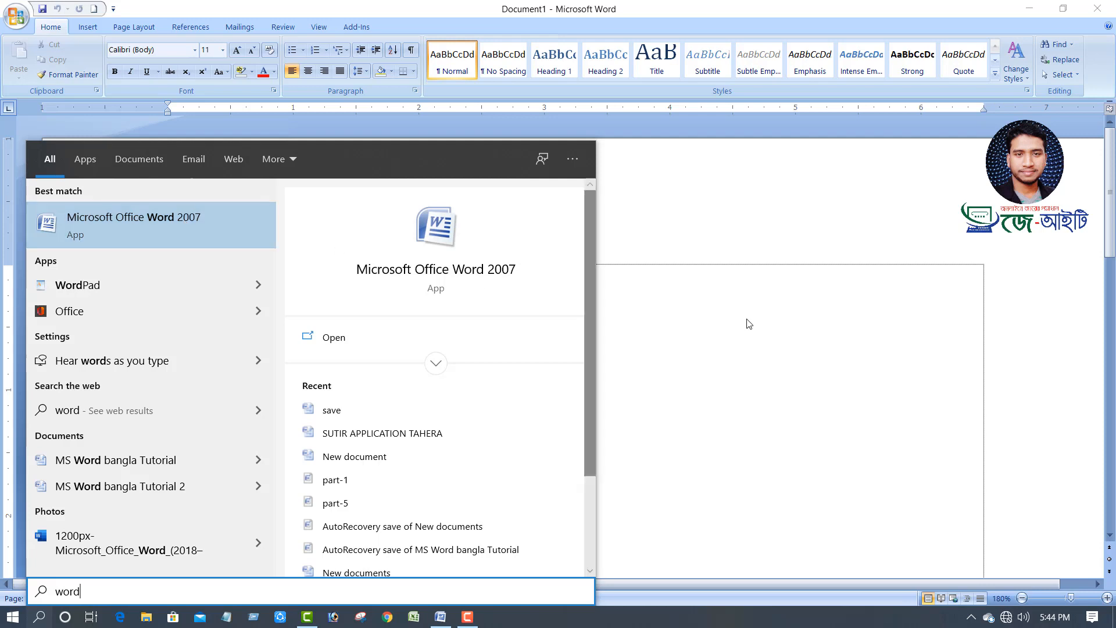
{"action": "left_click", "coordinate": [724, 321]}
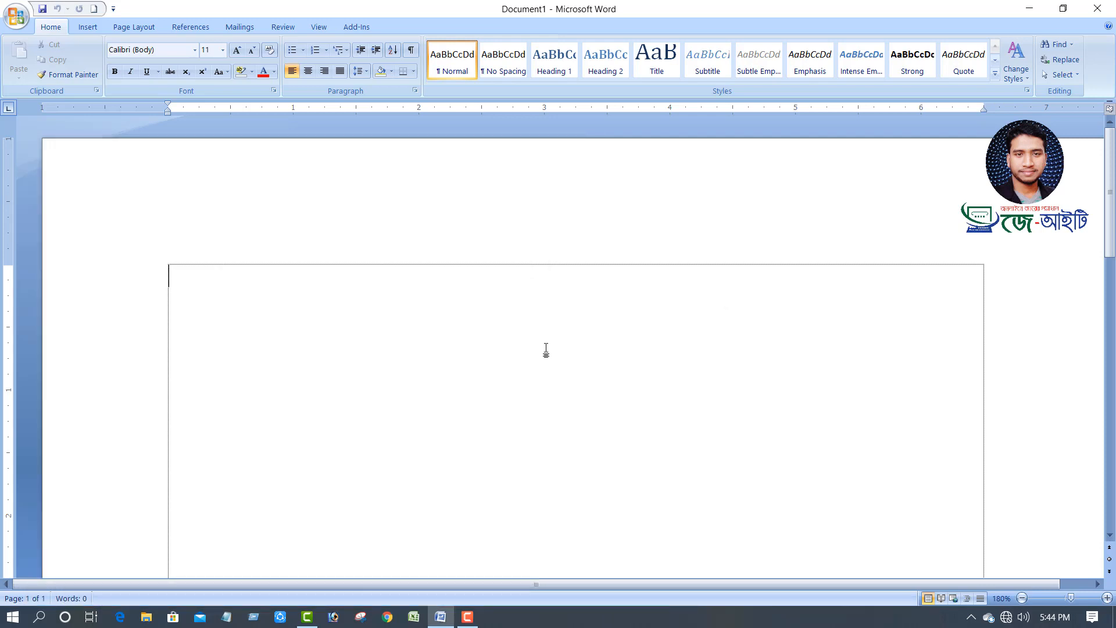
Set the document's paper size to A4 210 x 297 mm.
{"action": "scroll", "coordinate": [436, 328], "scroll_direction": "down", "scroll_amount": 2}
{"action": "scroll", "coordinate": [432, 332], "scroll_direction": "down", "scroll_amount": 3}
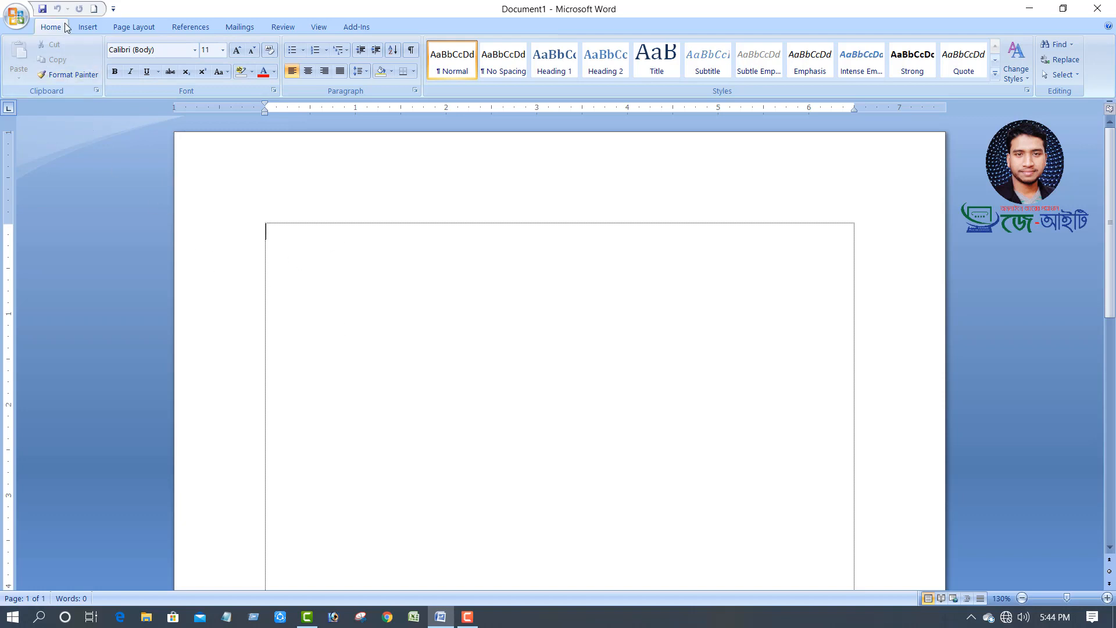
{"action": "left_click", "coordinate": [142, 29]}
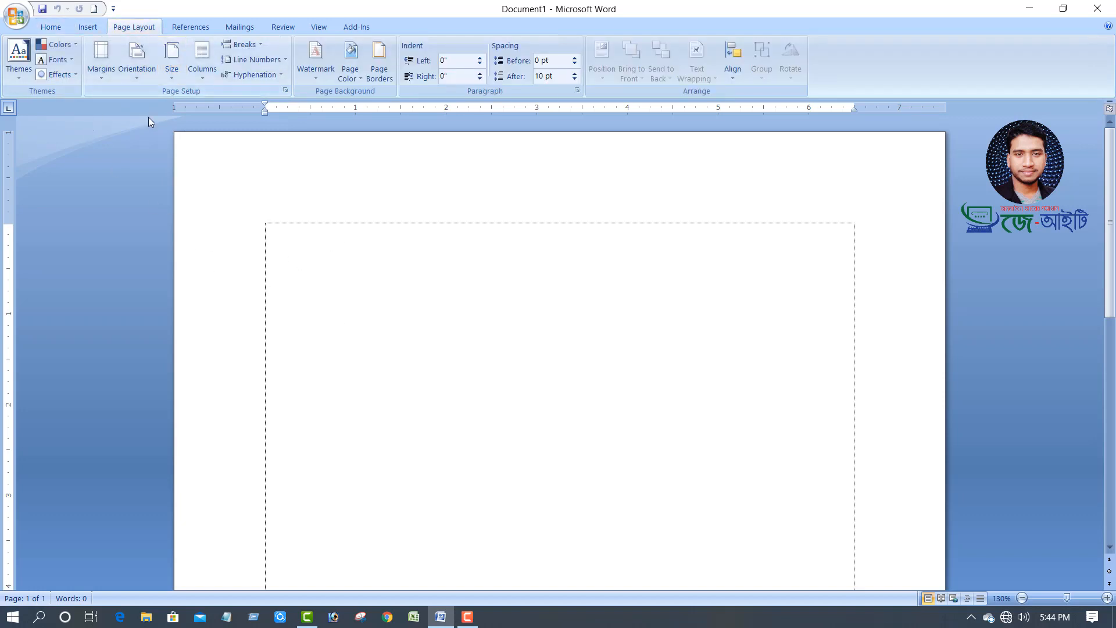
{"action": "left_click", "coordinate": [172, 64]}
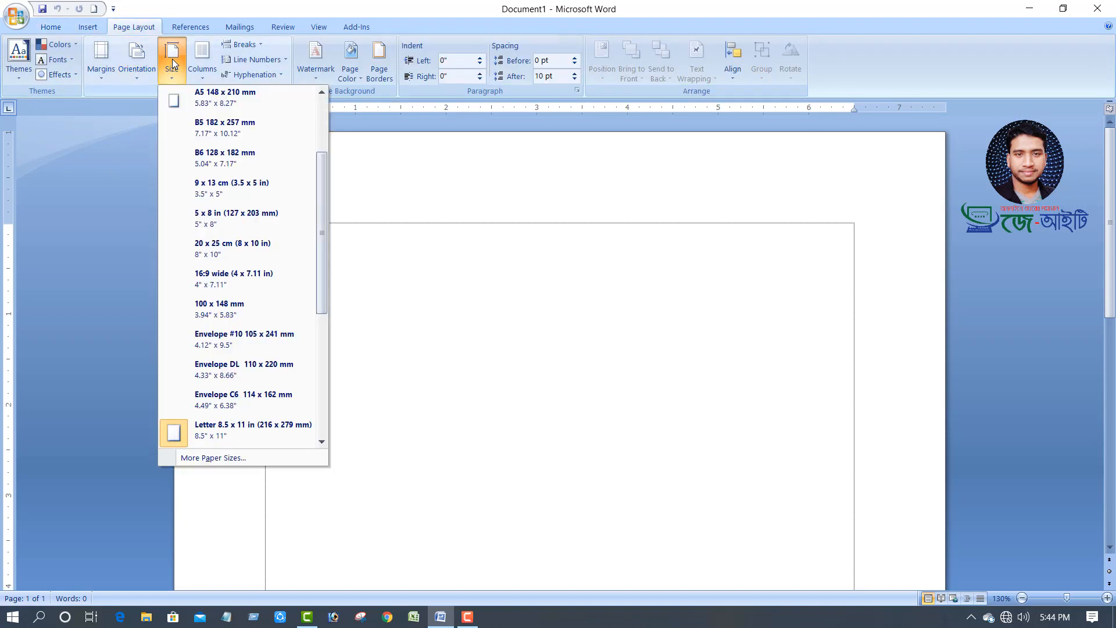
{"action": "left_click_drag", "start_coordinate": [323, 291], "coordinate": [331, 159]}
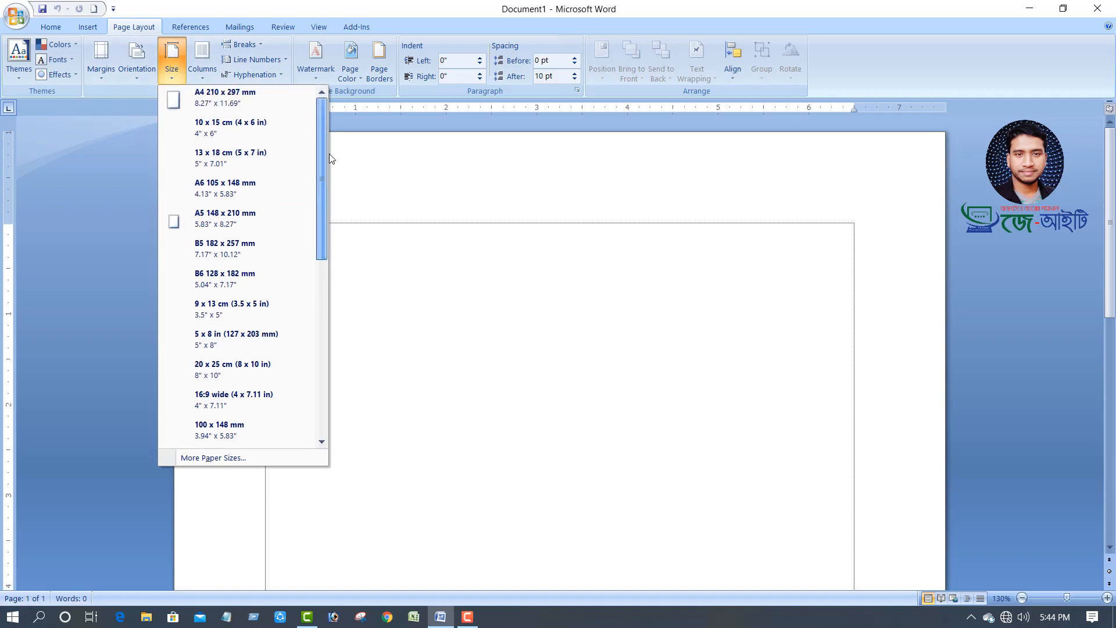
{"action": "left_click", "coordinate": [221, 97]}
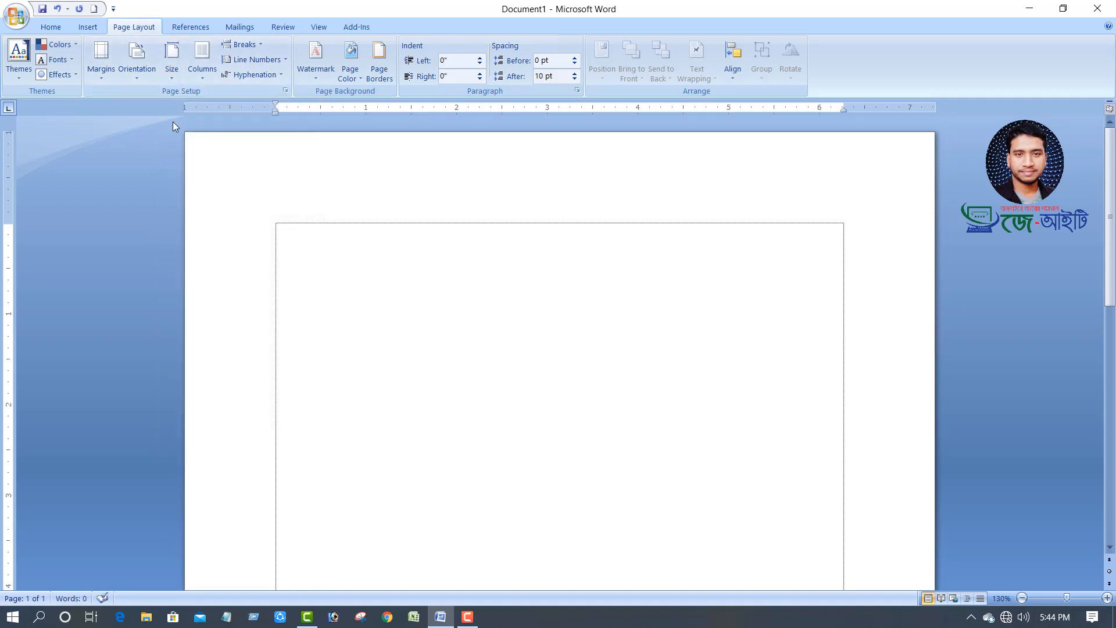
Set a custom left page margin of 1.5" for the whole document.
{"action": "left_click", "coordinate": [100, 80]}
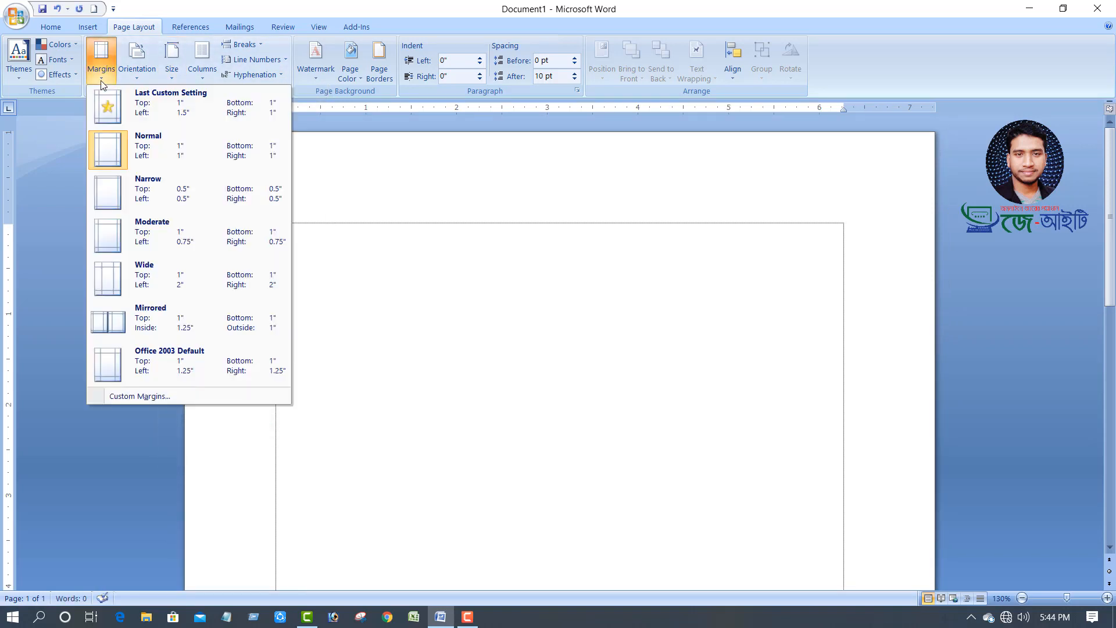
{"action": "left_click", "coordinate": [147, 396]}
{"action": "left_click", "coordinate": [537, 182]}
{"action": "left_click", "coordinate": [536, 182]}
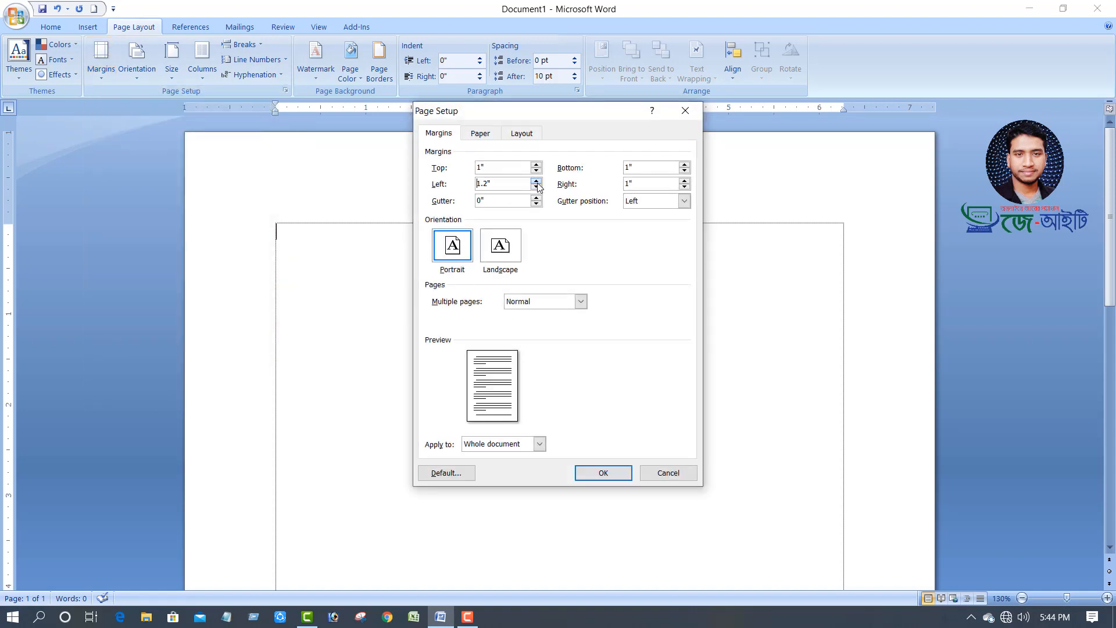
{"action": "left_click", "coordinate": [537, 186]}
{"action": "left_click", "coordinate": [604, 473]}
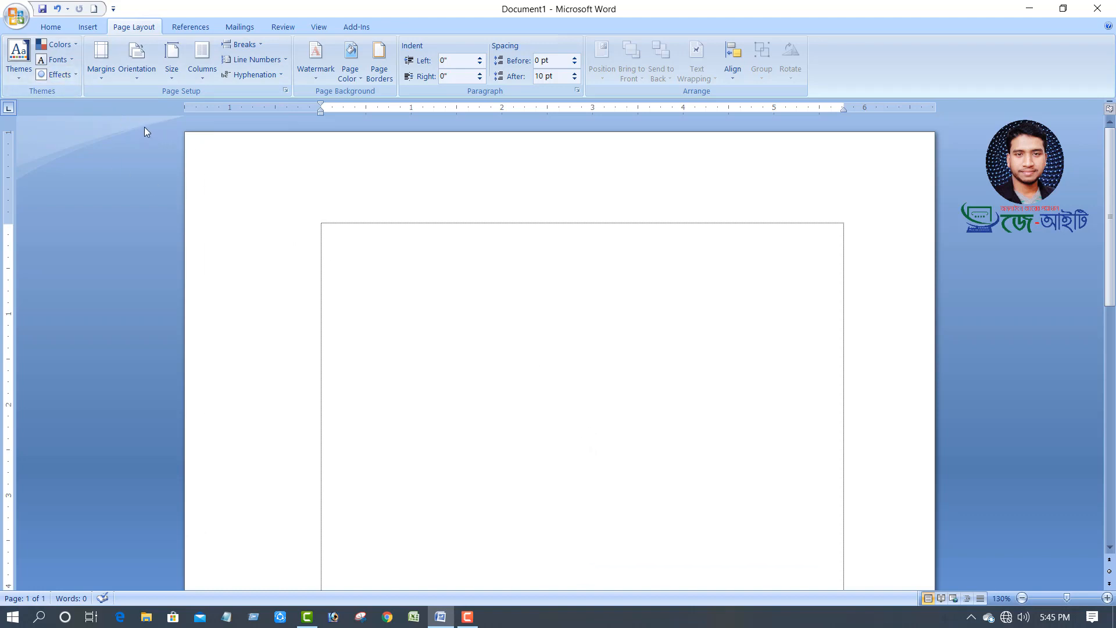
Set the font for the blank document's text to SutonnyMJ.
{"action": "left_click", "coordinate": [51, 28]}
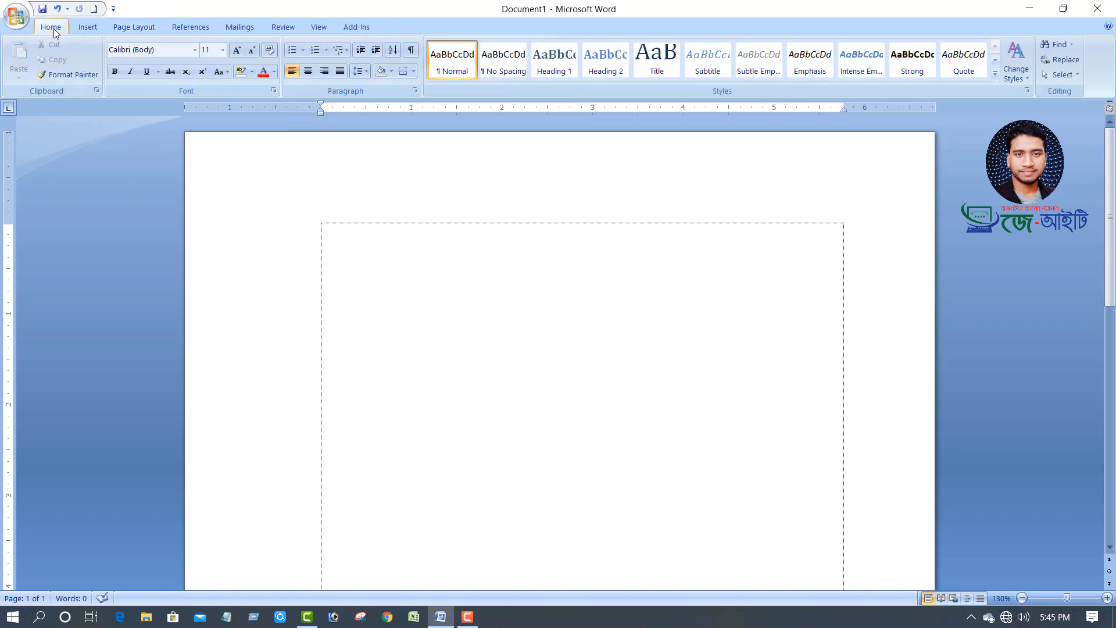
{"action": "left_click", "coordinate": [195, 50]}
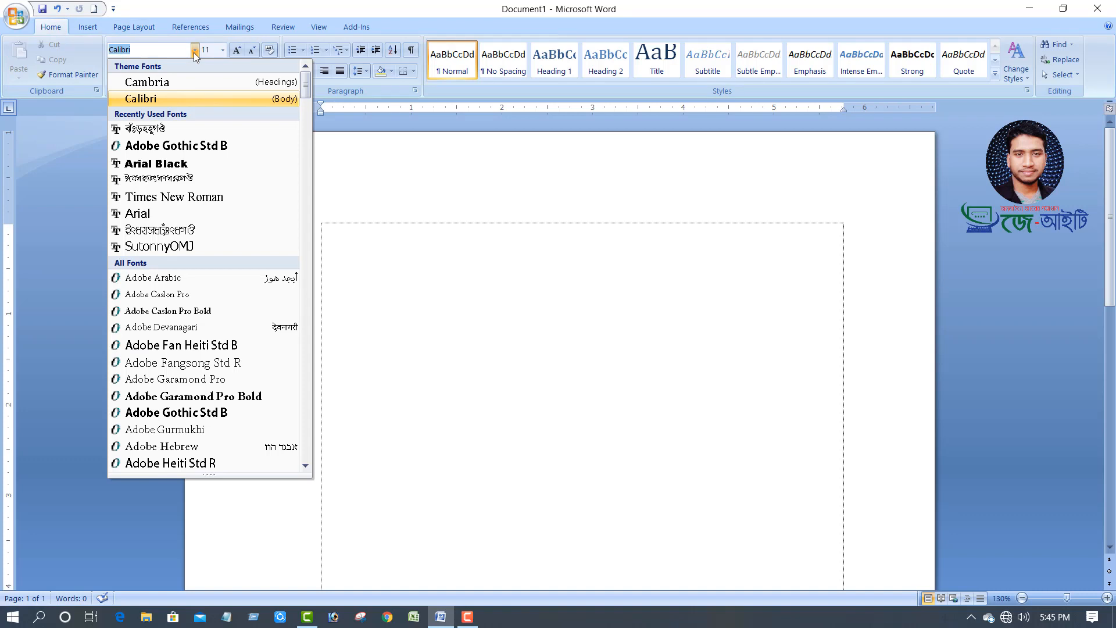
{"action": "left_click", "coordinate": [209, 128]}
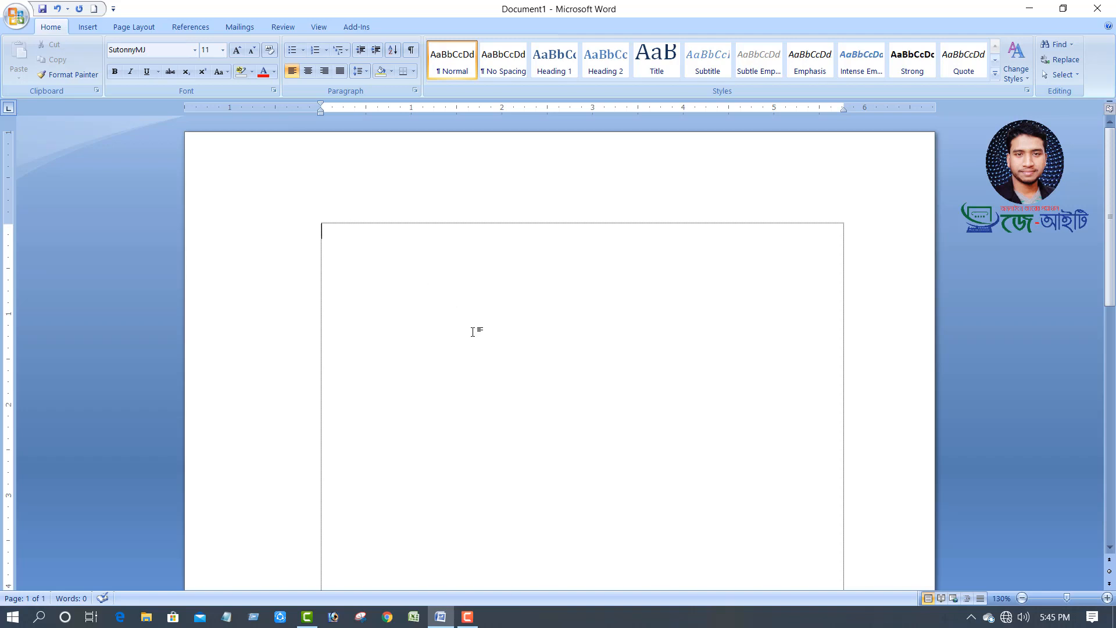
{"action": "type", "text": "ghghgffd"}
{"action": "key", "text": "BackSpace"}
{"action": "key", "text": "BackSpace"}
{"action": "key", "text": "BackSpace"}
{"action": "key", "text": "BackSpace"}
{"action": "key", "text": "BackSpace"}
{"action": "key", "text": "BackSpace"}
{"action": "key", "text": "BackSpace"}
{"action": "key", "text": "BackSpace"}
Turn on Bangla keyboard input and return to the blank page for typing.
{"action": "left_click", "coordinate": [970, 619]}
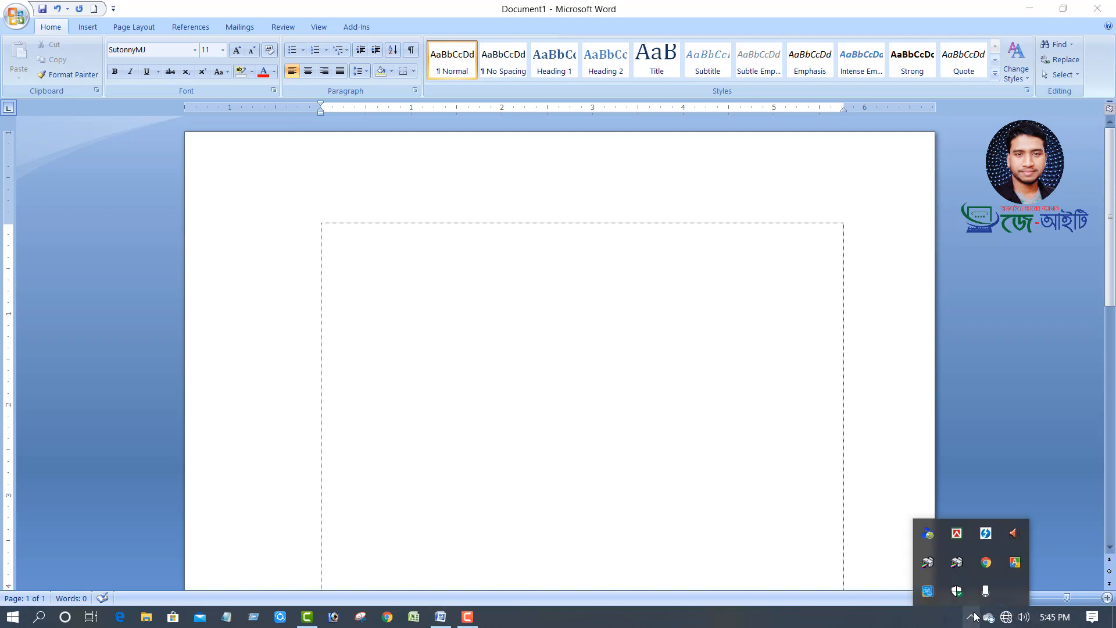
{"action": "left_click", "coordinate": [957, 533]}
{"action": "left_click", "coordinate": [448, 270]}
Enter the trial letters "অ আ" on the first line and delete them.
{"action": "type", "text": "অ"}
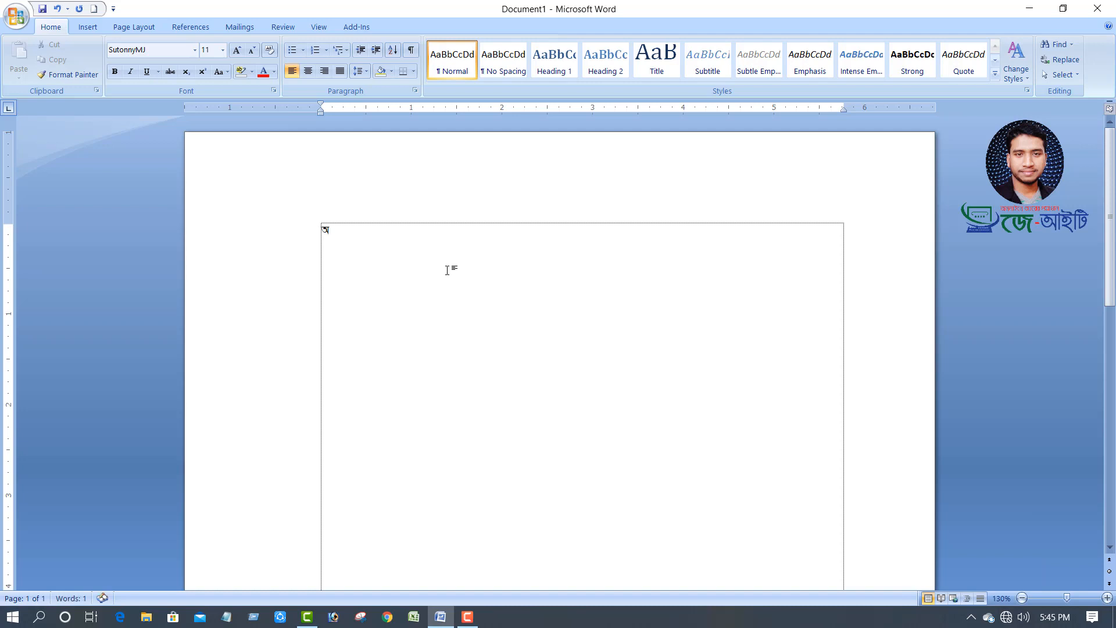
{"action": "type", "text": " আ"}
{"action": "left_click", "coordinate": [309, 232]}
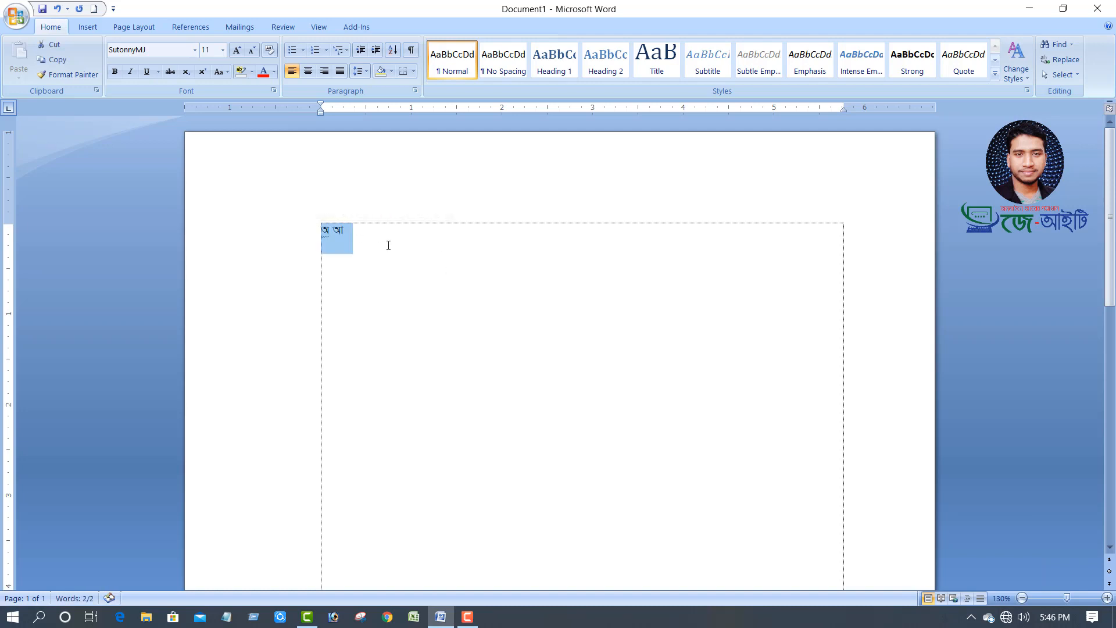
{"action": "key", "text": "Delete"}
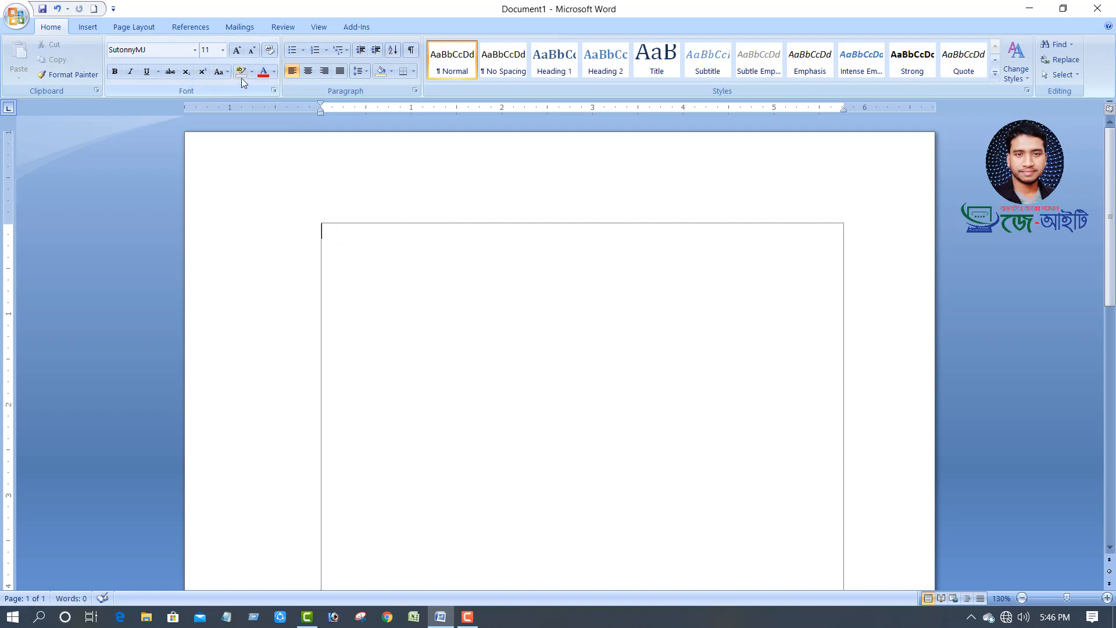
Increase the font size to 16 for the text on the empty first line.
{"action": "left_click", "coordinate": [237, 50]}
{"action": "left_click", "coordinate": [236, 51]}
{"action": "left_click", "coordinate": [237, 50]}
Enter the date line "তারিখঃ ৩০/০৩/২০২০ইং" at the start of the page.
{"action": "scroll", "coordinate": [434, 431], "scroll_direction": "up", "scroll_amount": 6, "text": "ctrl"}
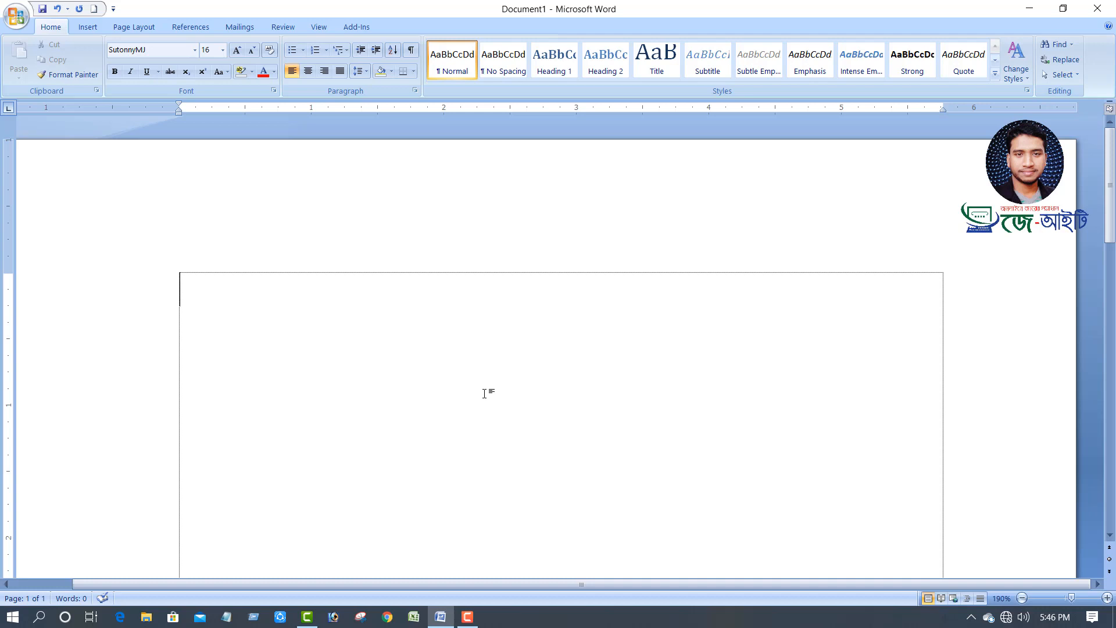
{"action": "type", "text": "তারিভভ"}
{"action": "key", "text": "BackSpace"}
{"action": "key", "text": "BackSpace"}
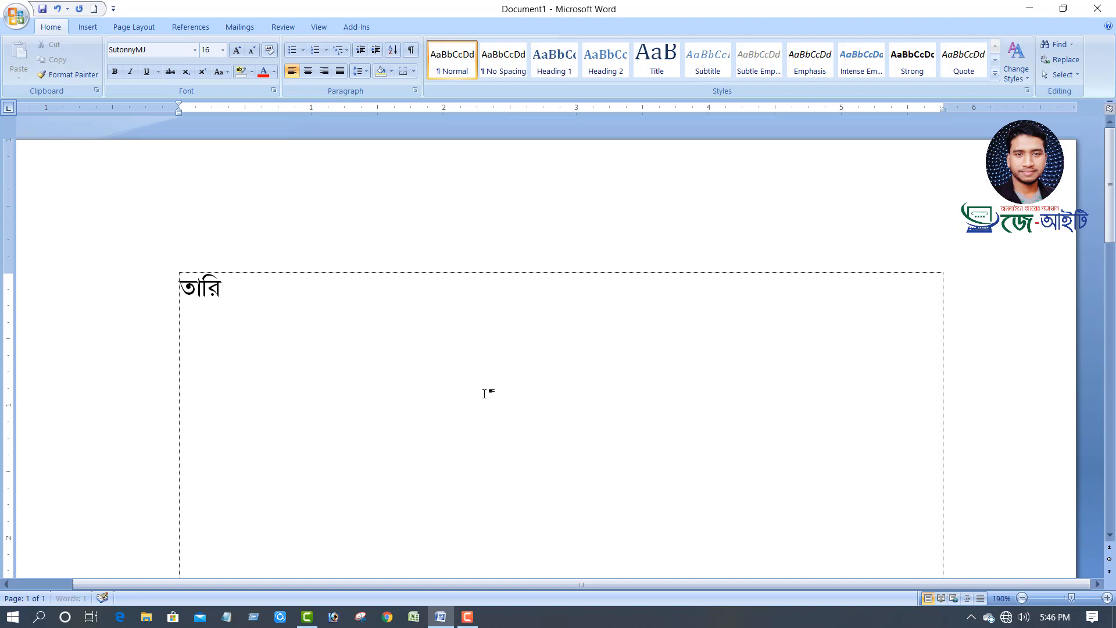
{"action": "type", "text": "ক"}
{"action": "key", "text": "BackSpace"}
{"action": "type", "text": "খঃ ৩০/"}
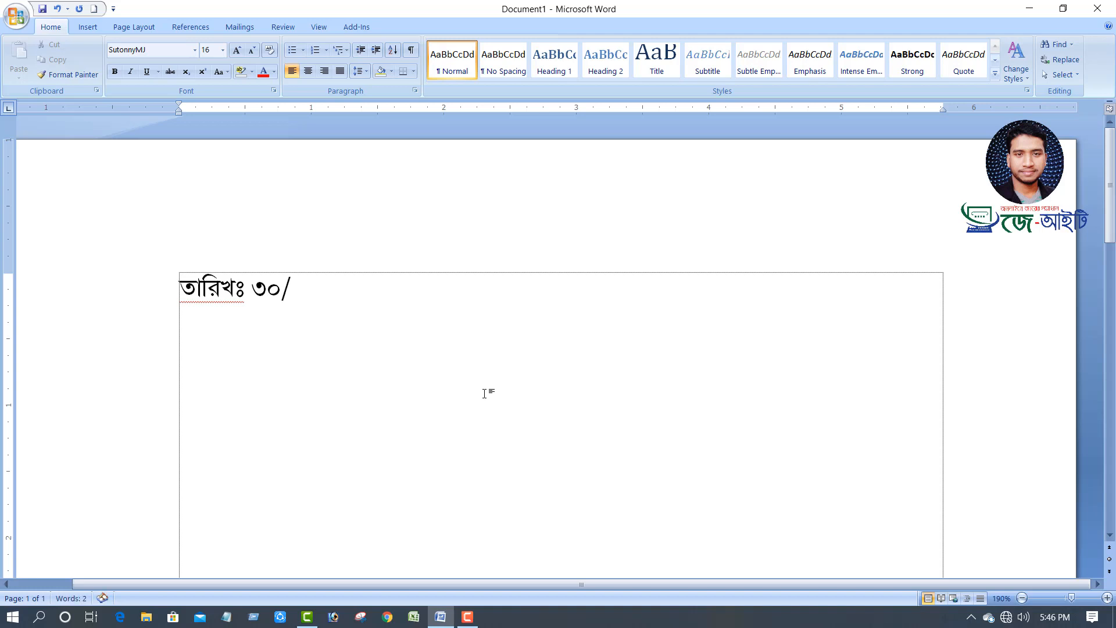
{"action": "type", "text": "০৩/২০২০ইং"}
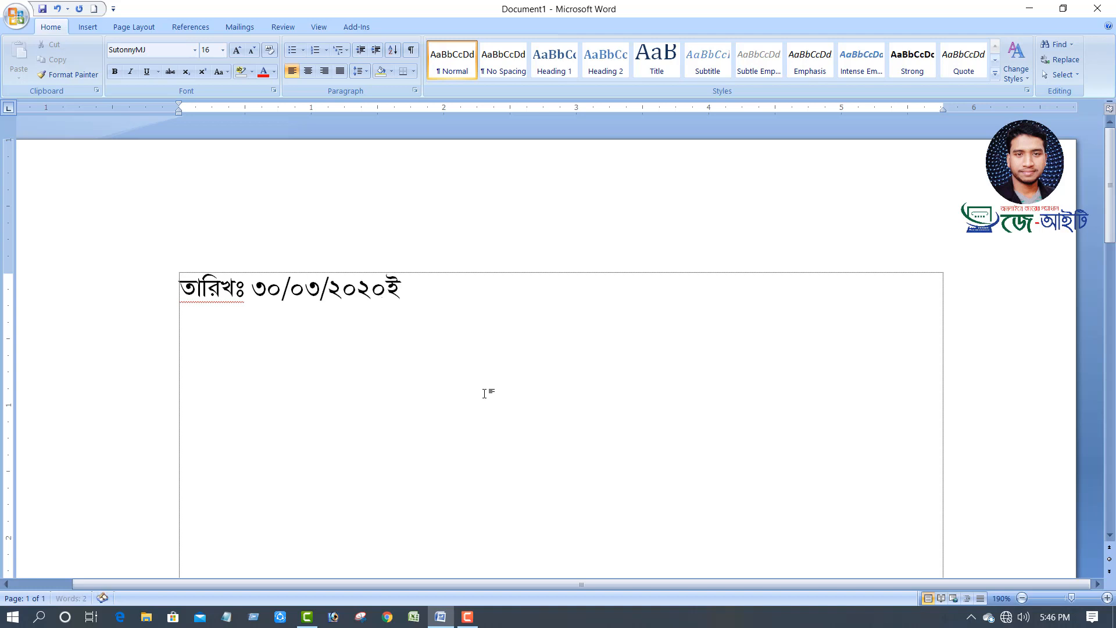
Leave one empty paragraph below the date and enter the salutation "বরাবর,".
{"action": "key", "text": "Return"}
{"action": "key", "text": "Return"}
{"action": "type", "text": "বার"}
{"action": "key", "text": "BackSpace"}
{"action": "key", "text": "BackSpace"}
{"action": "type", "text": "রাবর,"}
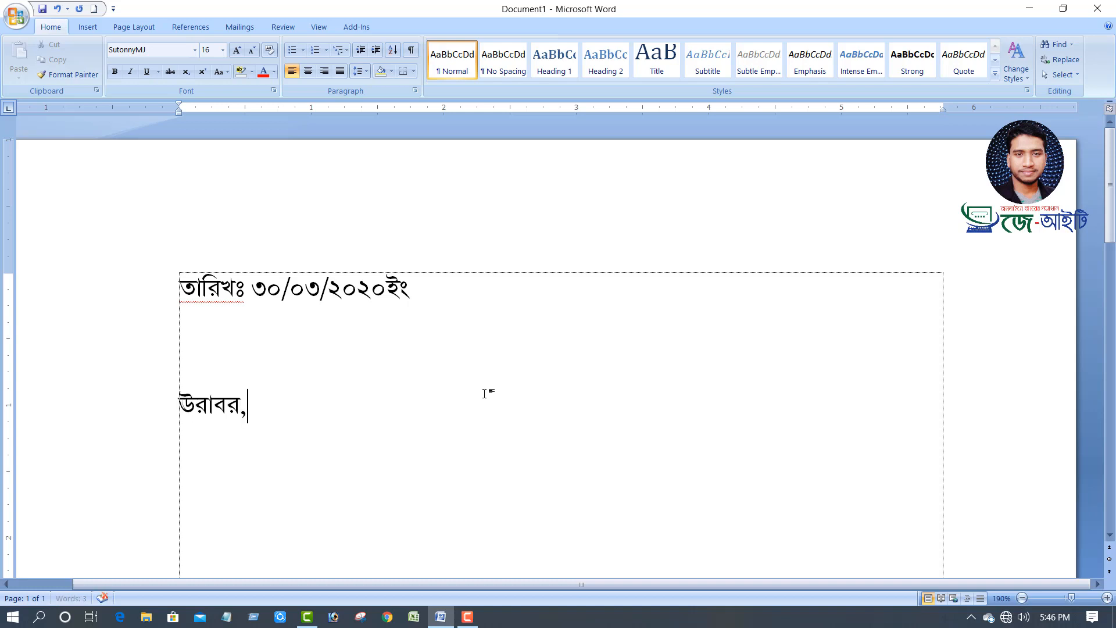
{"action": "key", "text": "ctrl+z"}
Enter the recipient line "উপজেলা মাধ্যমিক শিক্ষা অফিসার ," below the salutation.
{"action": "key", "text": "Return"}
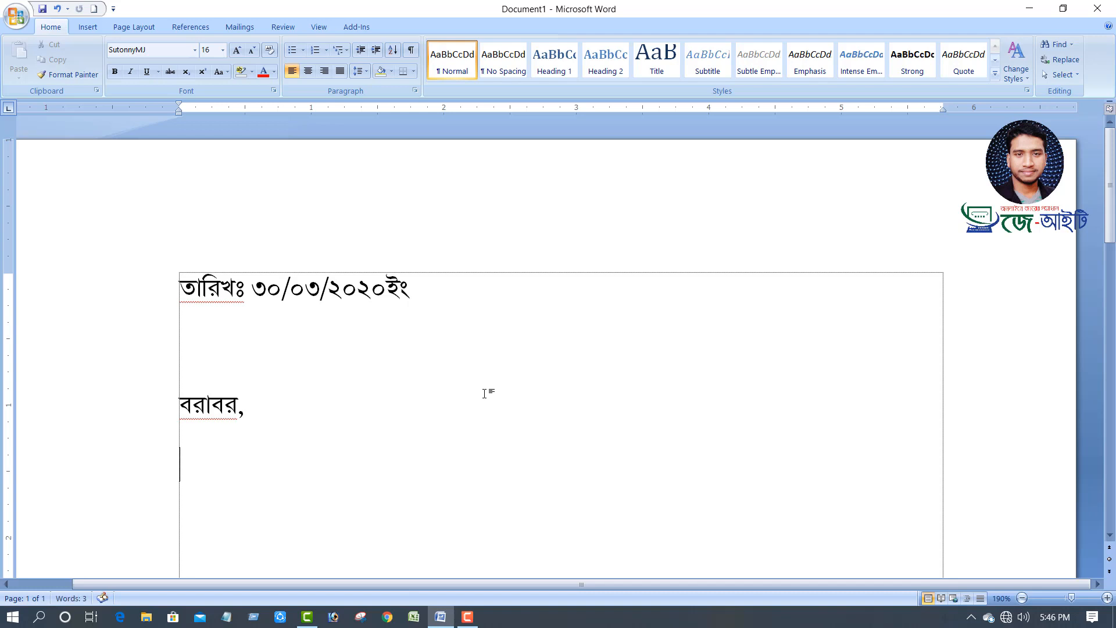
{"action": "type", "text": "উপজেরা"}
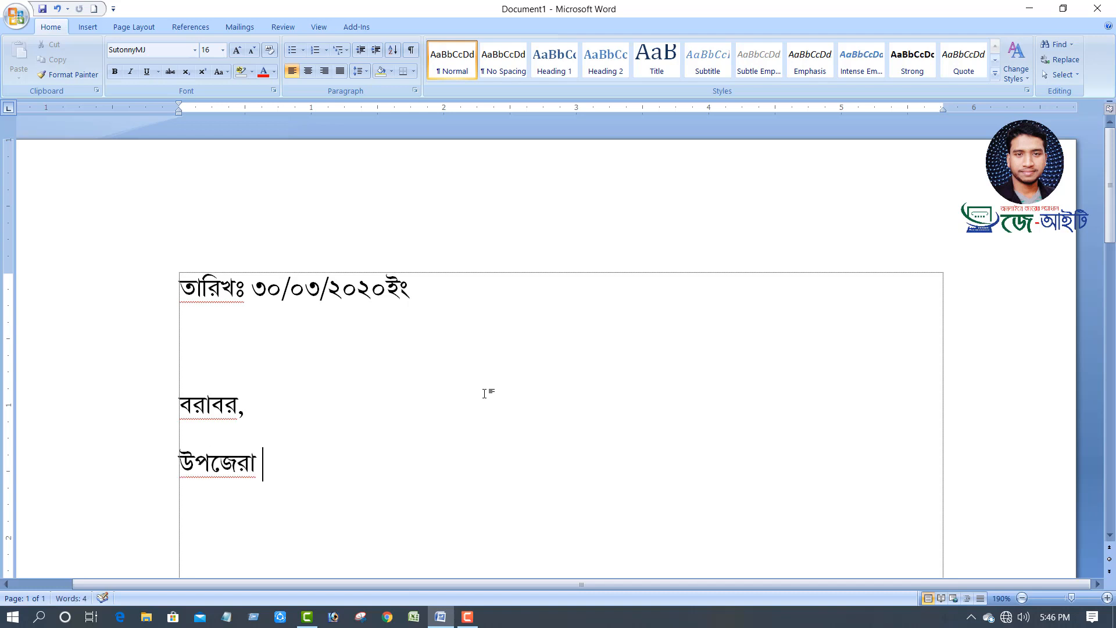
{"action": "key", "text": "BackSpace"}
{"action": "type", "text": "ল"}
{"action": "key", "text": "BackSpace"}
{"action": "key", "text": "BackSpace"}
{"action": "type", "text": "লা মাধ্র"}
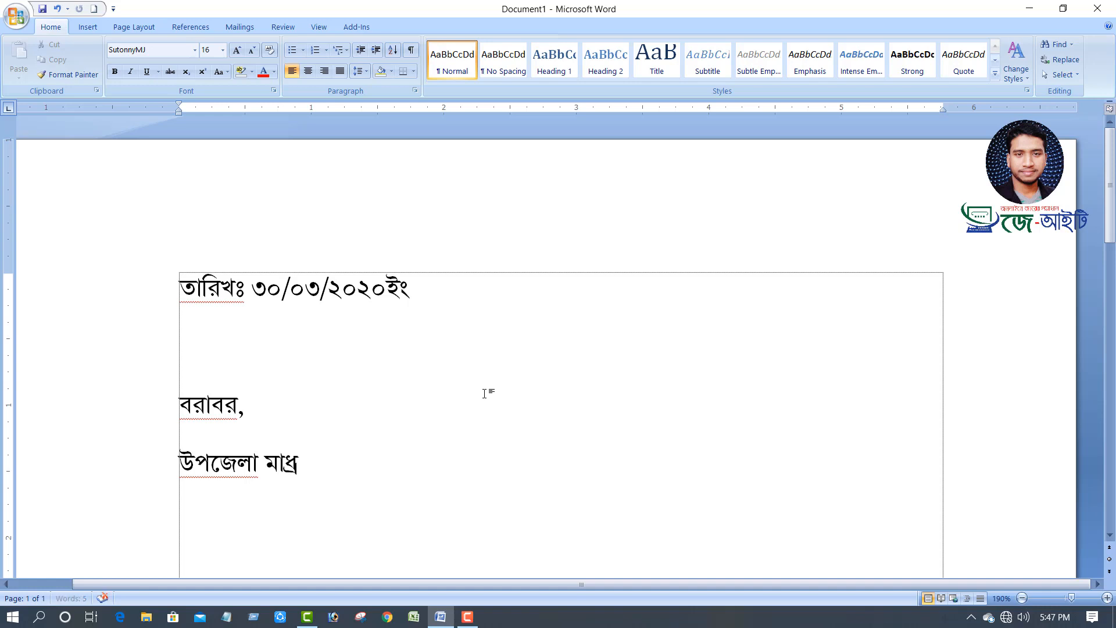
{"action": "key", "text": "BackSpace"}
{"action": "type", "text": "্র"}
{"action": "key", "text": "BackSpace"}
{"action": "type", "text": "্যমিক অি"}
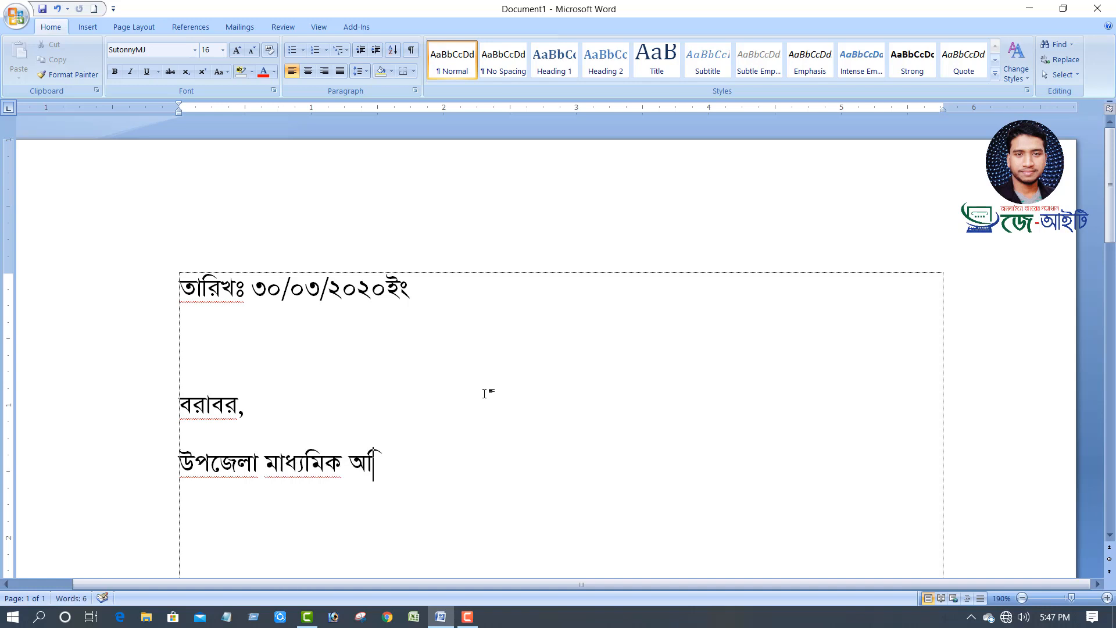
{"action": "key", "text": "BackSpace"}
{"action": "key", "text": "BackSpace"}
{"action": "type", "text": "শিক্ষা অফিসার "}
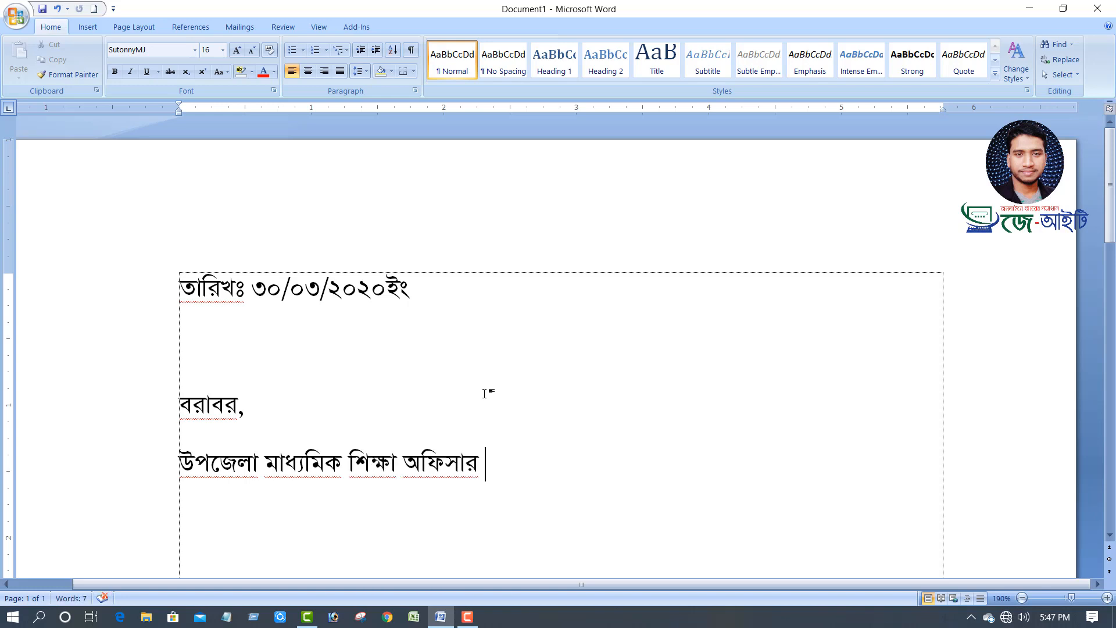
{"action": "type", "text": ","}
Enter the location line "ঝিনাইগাতী উপজেলা, শেরপুর ।" below the recipient line.
{"action": "key", "text": "Return"}
{"action": "type", "text": "ঝিনাই"}
{"action": "key", "text": "BackSpace"}
{"action": "key", "text": "BackSpace"}
{"action": "key", "text": "BackSpace"}
{"action": "type", "text": "নাইগাতী"}
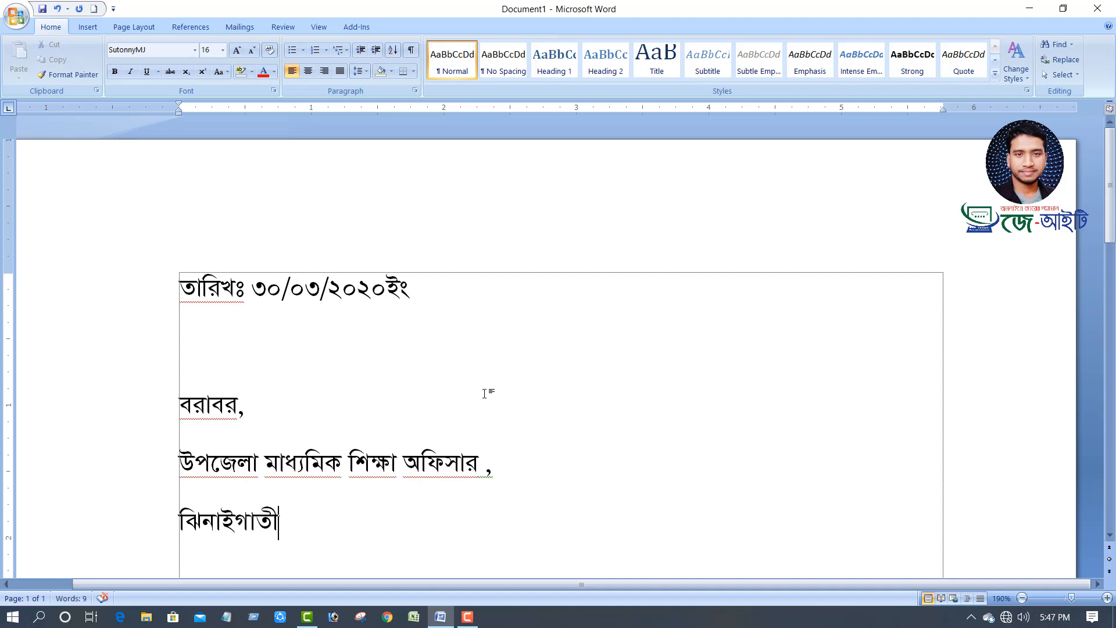
{"action": "key", "text": "BackSpace"}
{"action": "type", "text": "্ুপা"}
{"action": "key", "text": "BackSpace"}
{"action": "key", "text": "BackSpace"}
{"action": "key", "text": "BackSpace"}
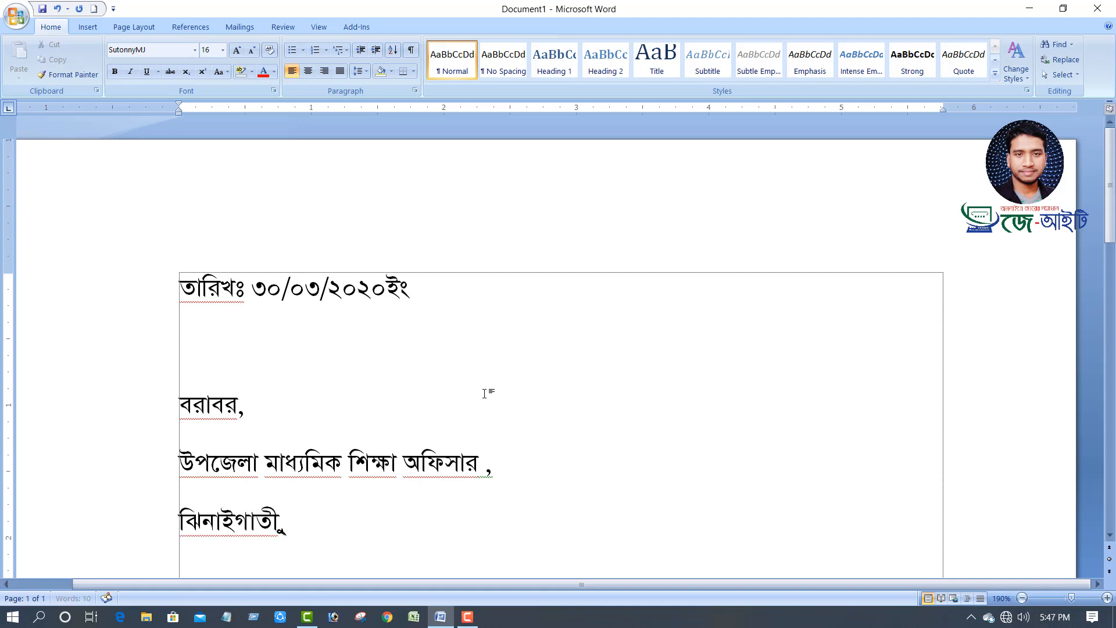
{"action": "key", "text": "BackSpace"}
{"action": "type", "text": "উপেজলা"}
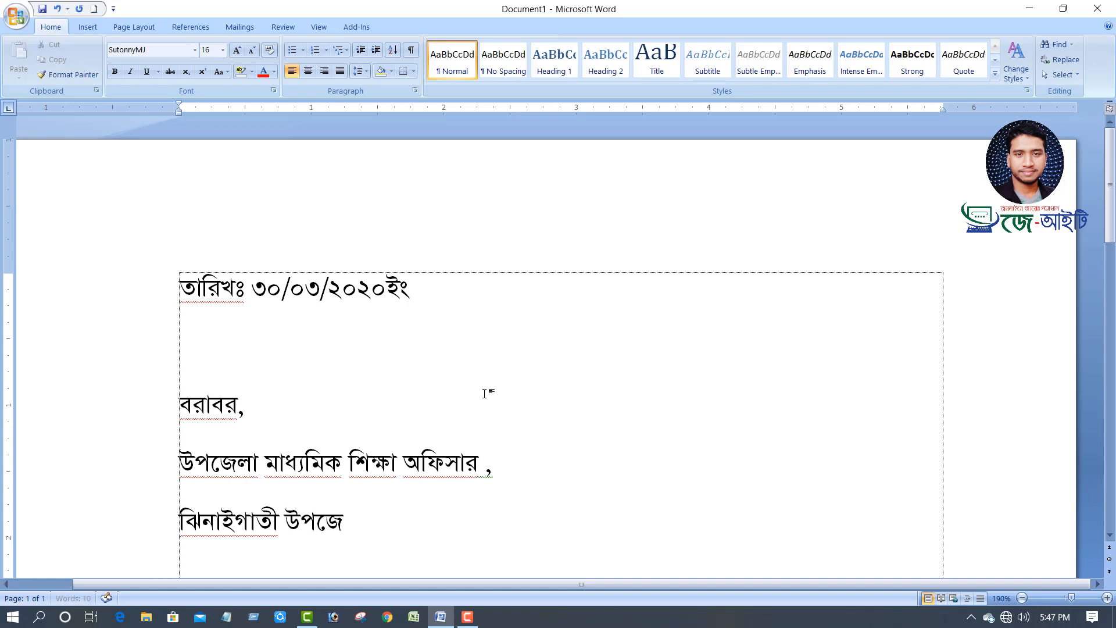
{"action": "type", "text": ", শেরপুর"}
{"action": "key", "text": "BackSpace"}
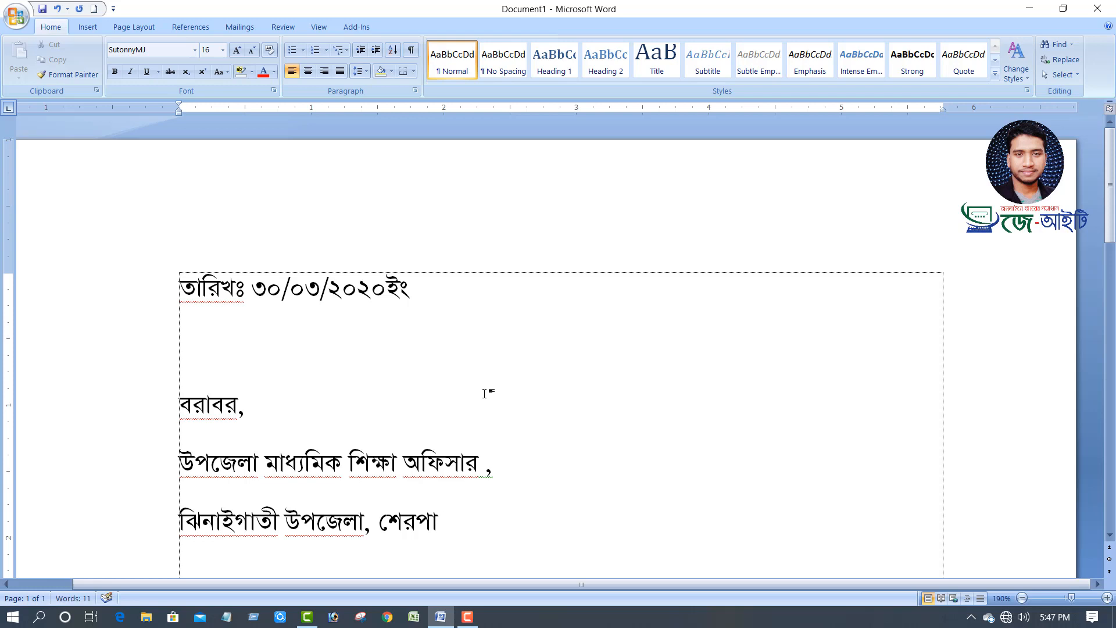
{"action": "key", "text": "BackSpace"}
{"action": "type", "text": "ুর ।"}
Enter the line "মাধ্যমঃ যথাযথ কর্তপক্ষ," below the location line.
{"action": "key", "text": "Return"}
{"action": "type", "text": "মাধ্যম"}
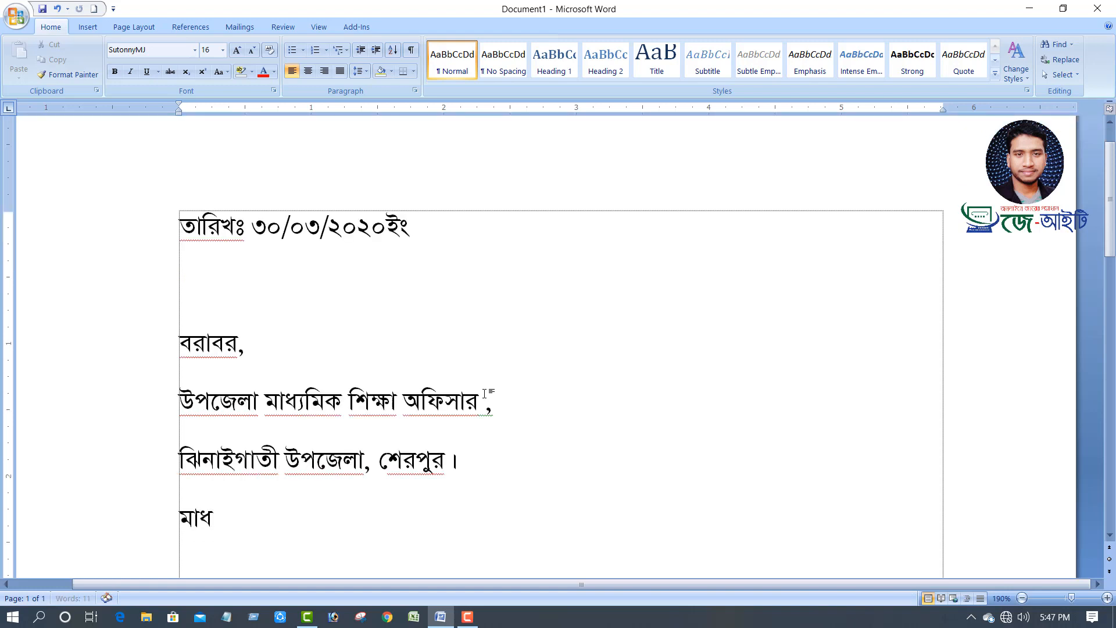
{"action": "type", "text": "ঃ য"}
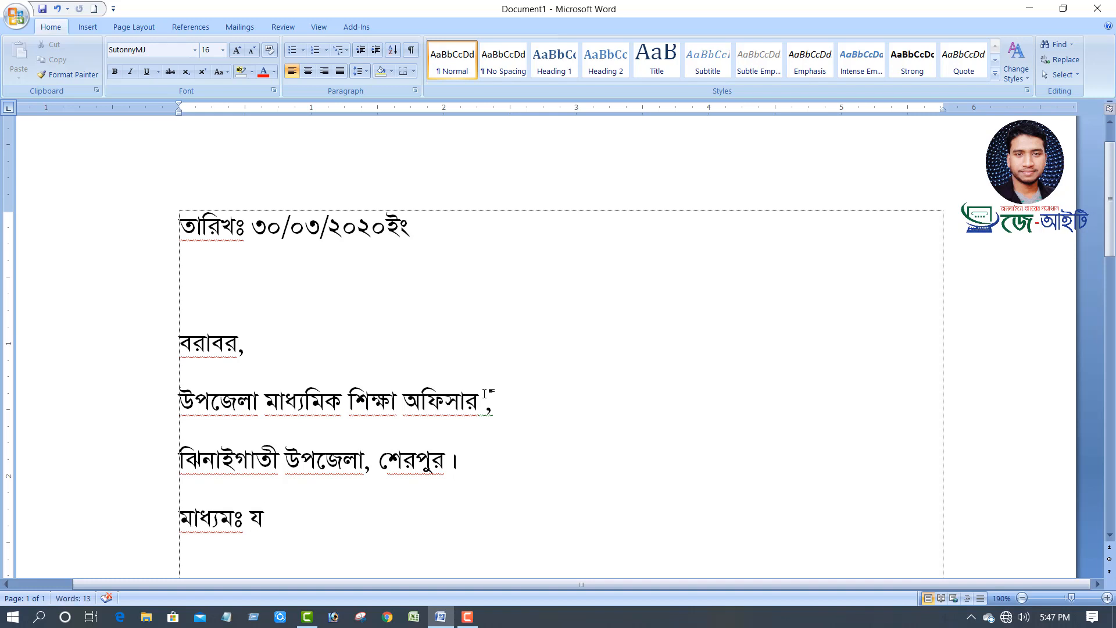
{"action": "type", "text": "থাযথ ক"}
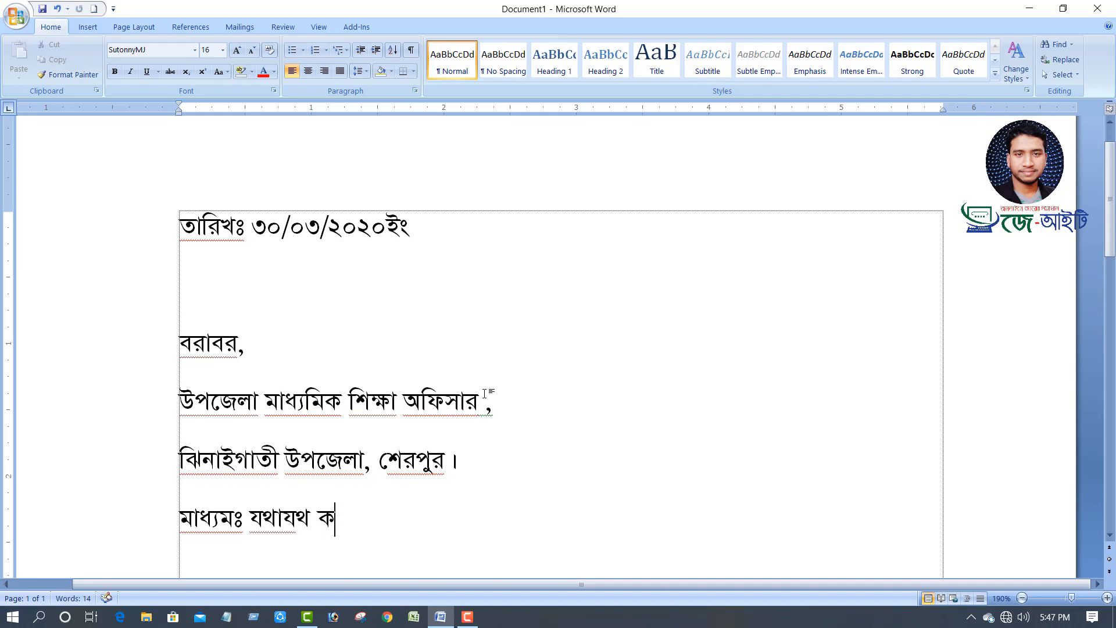
{"action": "type", "text": "র্তপক্ষ,"}
{"action": "key", "text": "Return"}
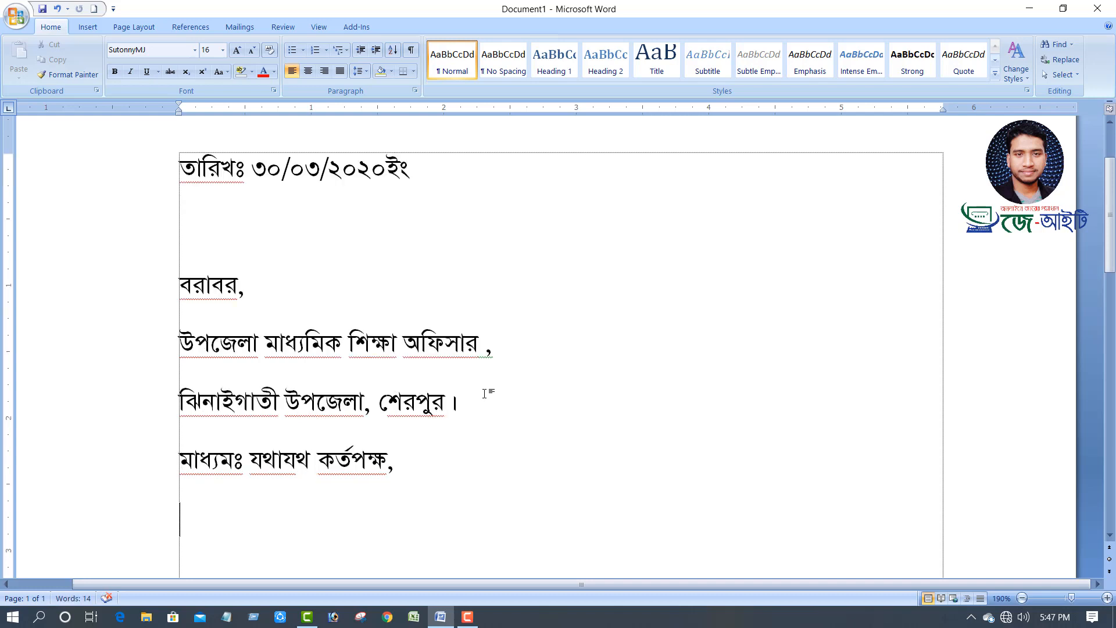
Enter the subject line "বিষয়ঃ নৈমিত্তিক ছুটির জন্য আবেদন ।" below the "মাধ্যমঃ" line.
{"action": "type", "text": "বিষয়ঃ"}
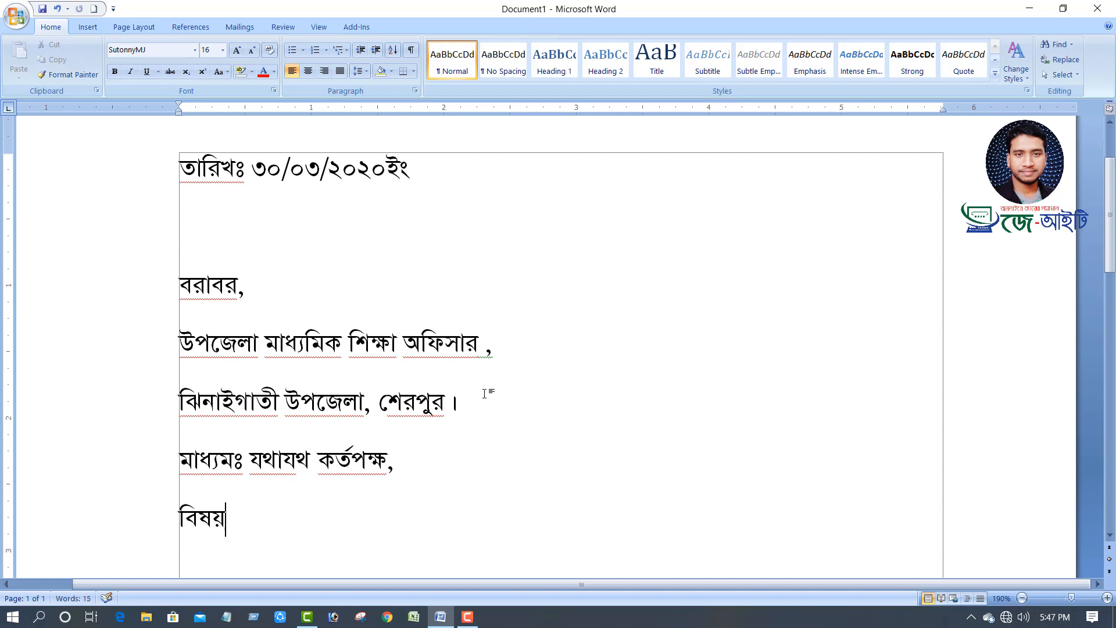
{"action": "type", "text": " নৈ"}
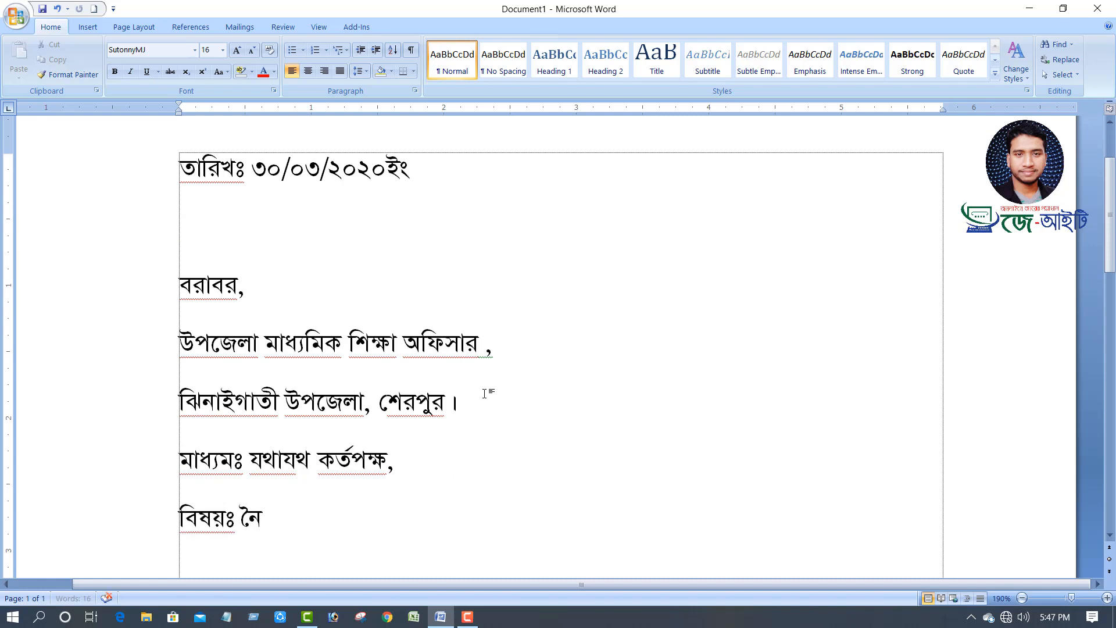
{"action": "type", "text": "মিি"}
{"action": "type", "text": "ত্তিক ছুরি"}
{"action": "key", "text": "BackSpace"}
{"action": "key", "text": "BackSpace"}
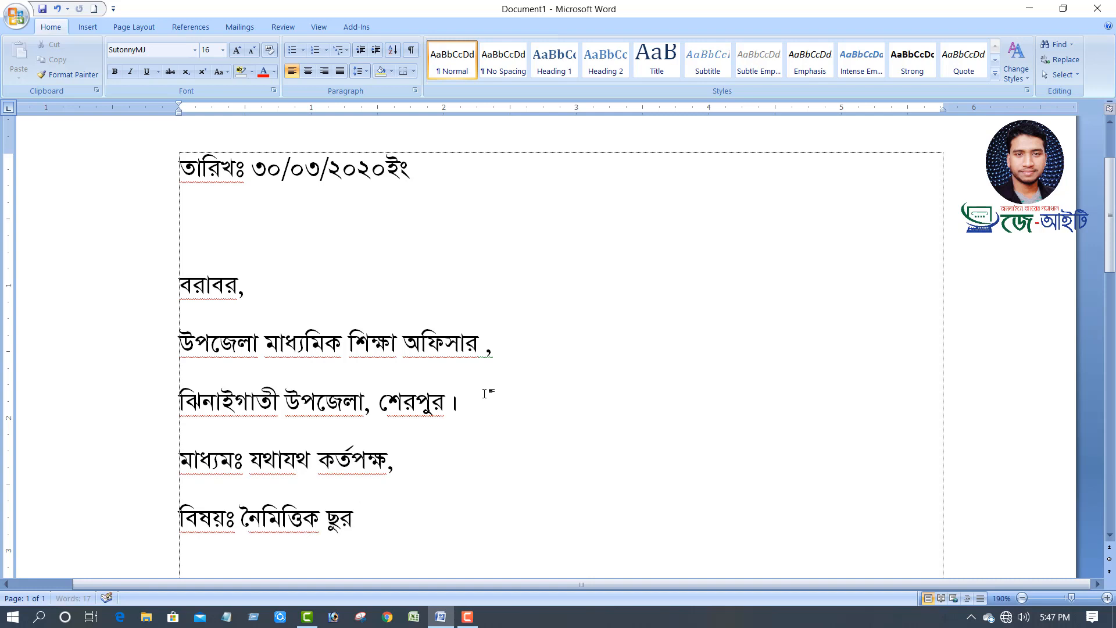
{"action": "type", "text": "টির জন্য আবেদ"}
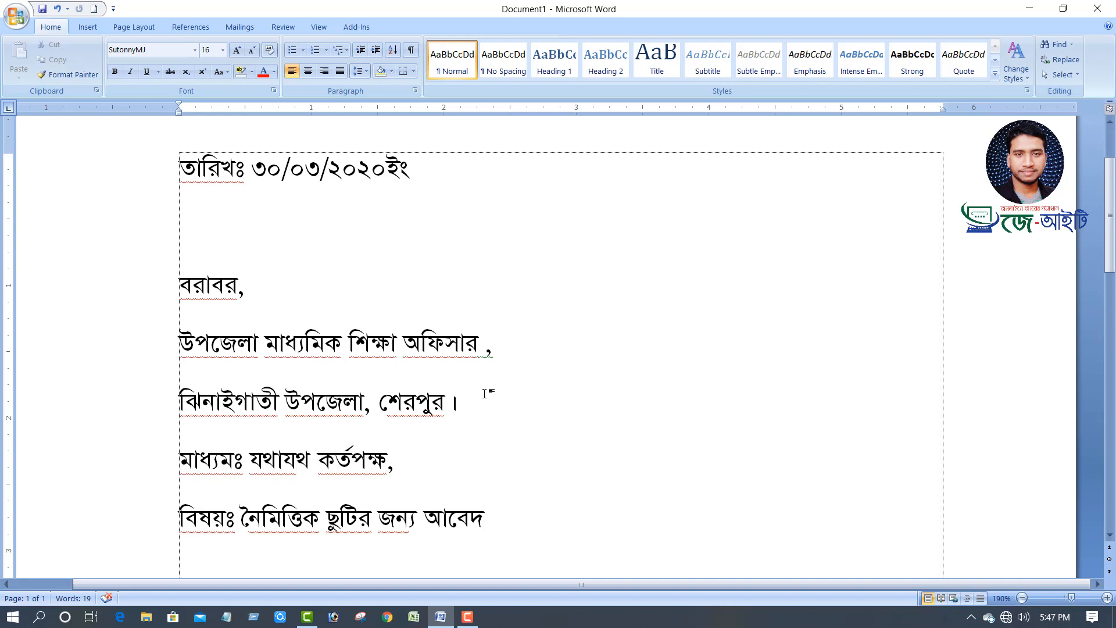
{"action": "type", "text": "ন ।"}
{"action": "key", "text": "Return"}
Enter the form of address "মহোদয়," below the subject line.
{"action": "type", "text": "ম"}
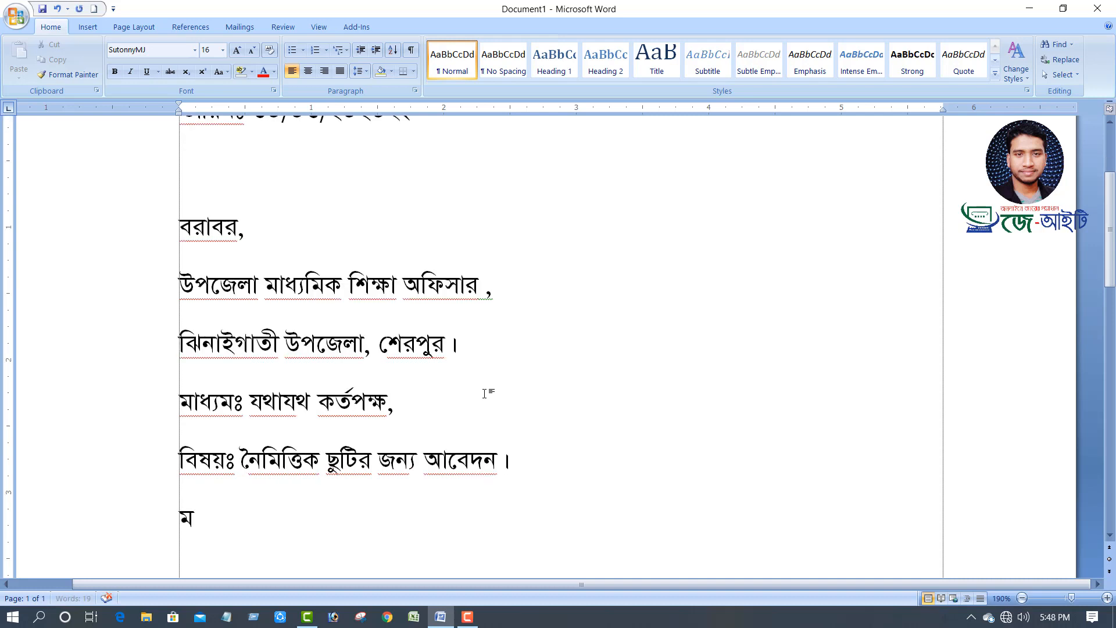
{"action": "type", "text": "হোদয়."}
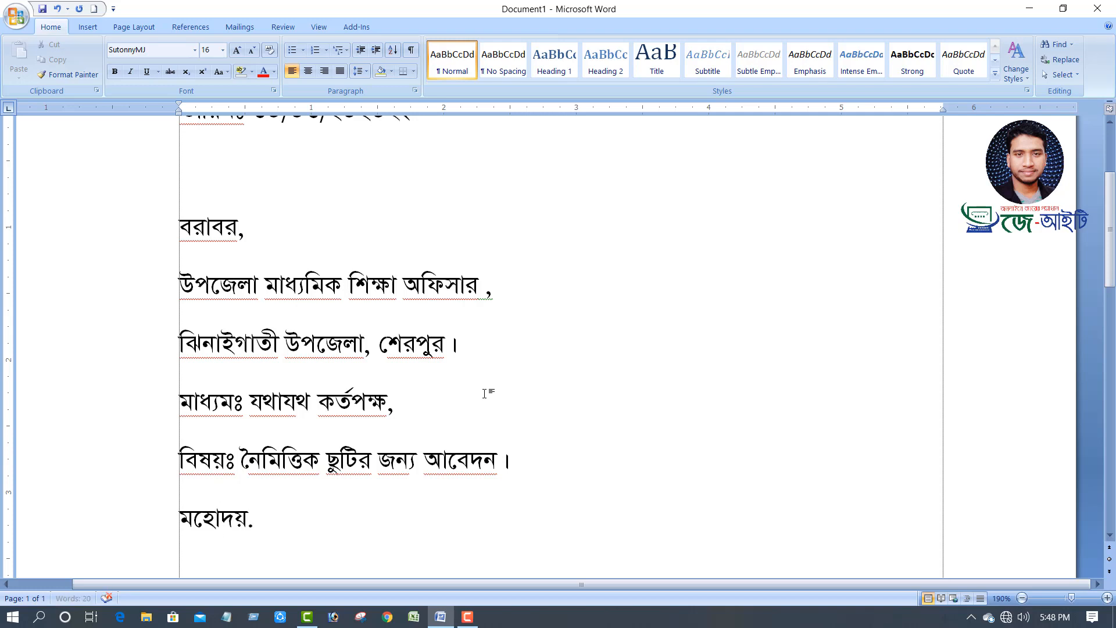
{"action": "key", "text": "BackSpace"}
{"action": "type", "text": ","}
Insert an empty paragraph after the location, "মাধ্যমঃ" and "বিষয়ঃ" lines, and start a new line below "মহোদয়,".
{"action": "scroll", "coordinate": [506, 384], "scroll_direction": "up", "scroll_amount": 2}
{"action": "scroll", "coordinate": [446, 374], "scroll_direction": "down", "scroll_amount": 2}
{"action": "left_click", "coordinate": [473, 344]}
{"action": "key", "text": "Return"}
{"action": "left_click", "coordinate": [461, 459]}
{"action": "key", "text": "Return"}
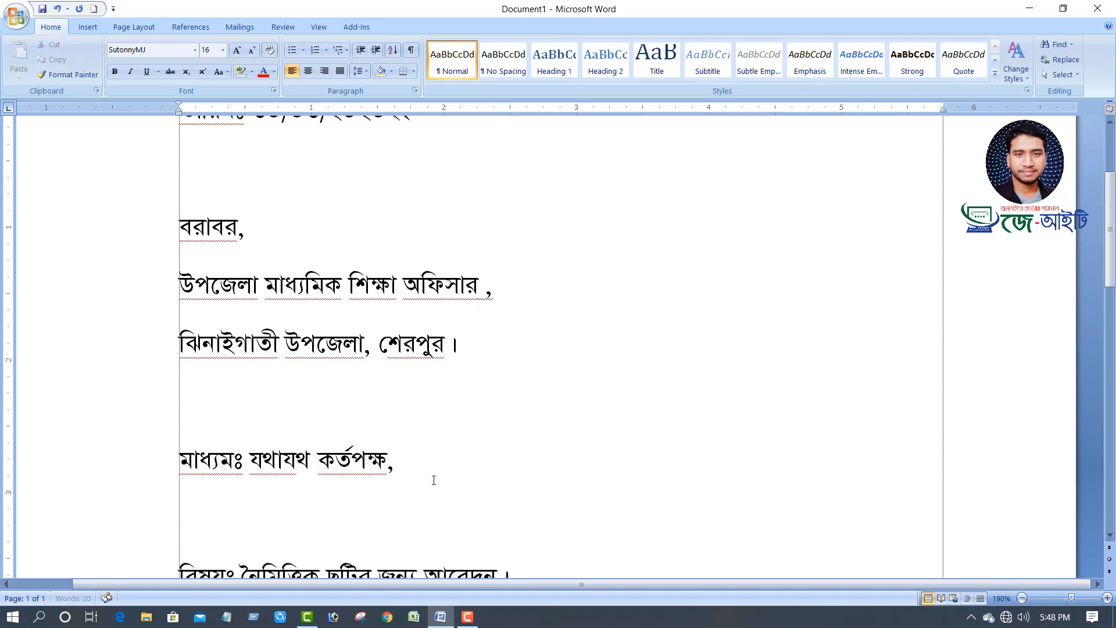
{"action": "scroll", "coordinate": [468, 512], "scroll_direction": "down", "scroll_amount": 2}
{"action": "left_click", "coordinate": [589, 458]}
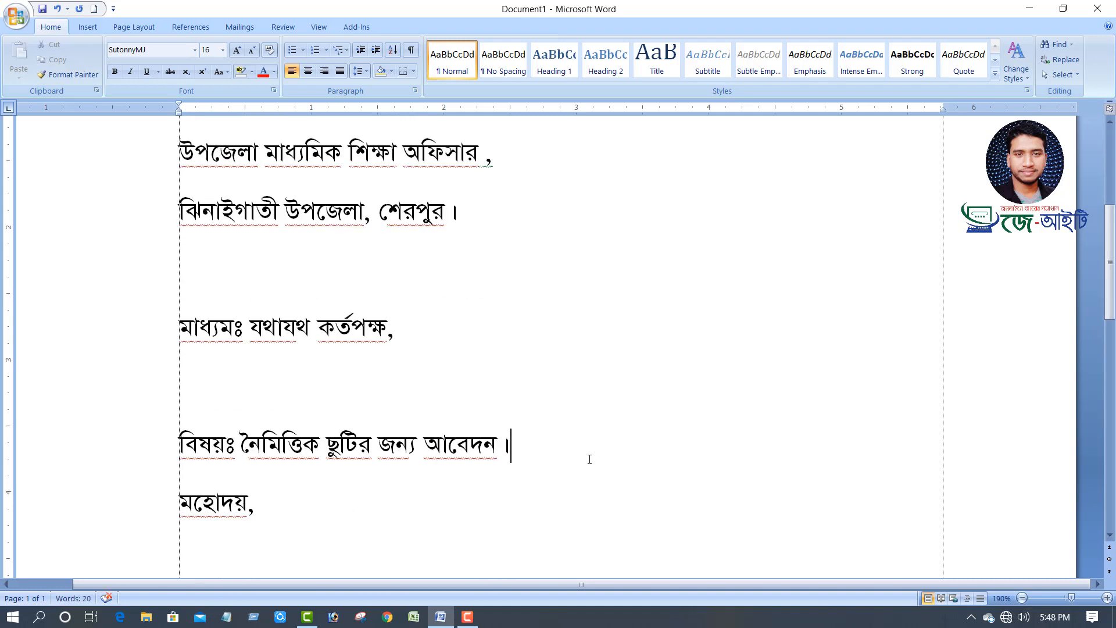
{"action": "key", "text": "Return"}
{"action": "scroll", "coordinate": [760, 374], "scroll_direction": "down", "scroll_amount": 4}
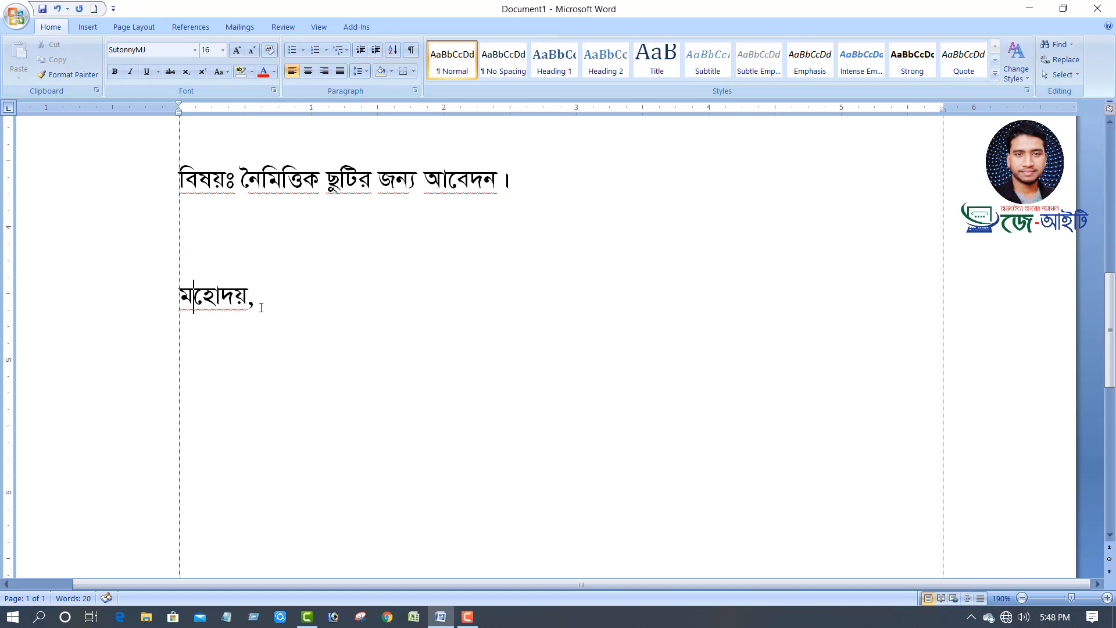
{"action": "left_click", "coordinate": [283, 307]}
{"action": "key", "text": "Return"}
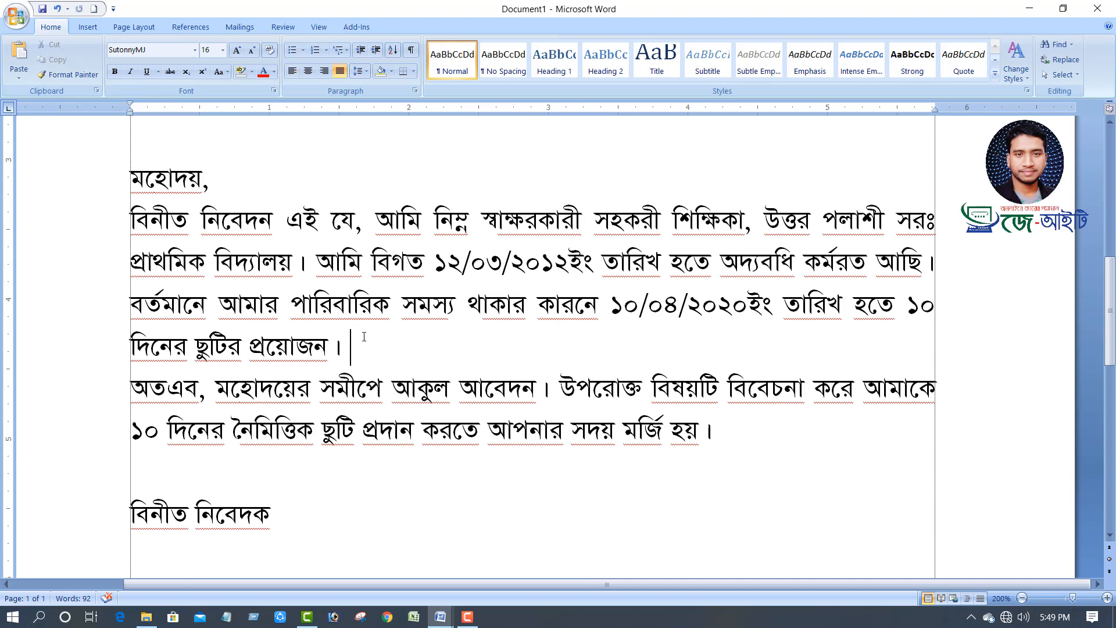
Left-align the two body paragraphs below "মহোদয়,".
{"action": "scroll", "coordinate": [277, 308], "scroll_direction": "up", "scroll_amount": 5}
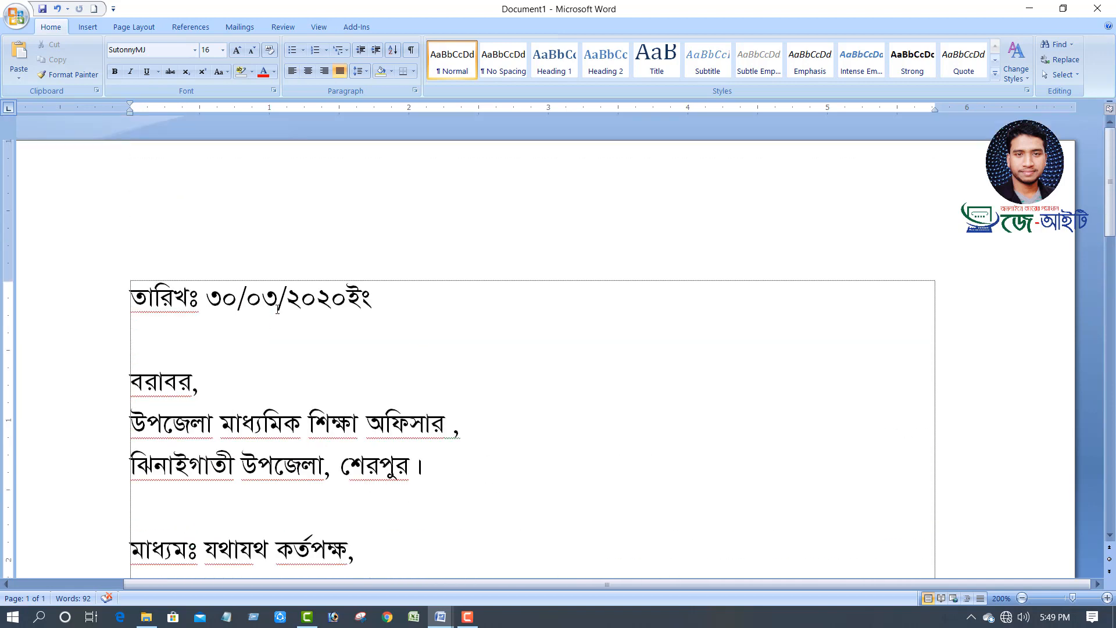
{"action": "scroll", "coordinate": [275, 308], "scroll_direction": "down", "scroll_amount": 2}
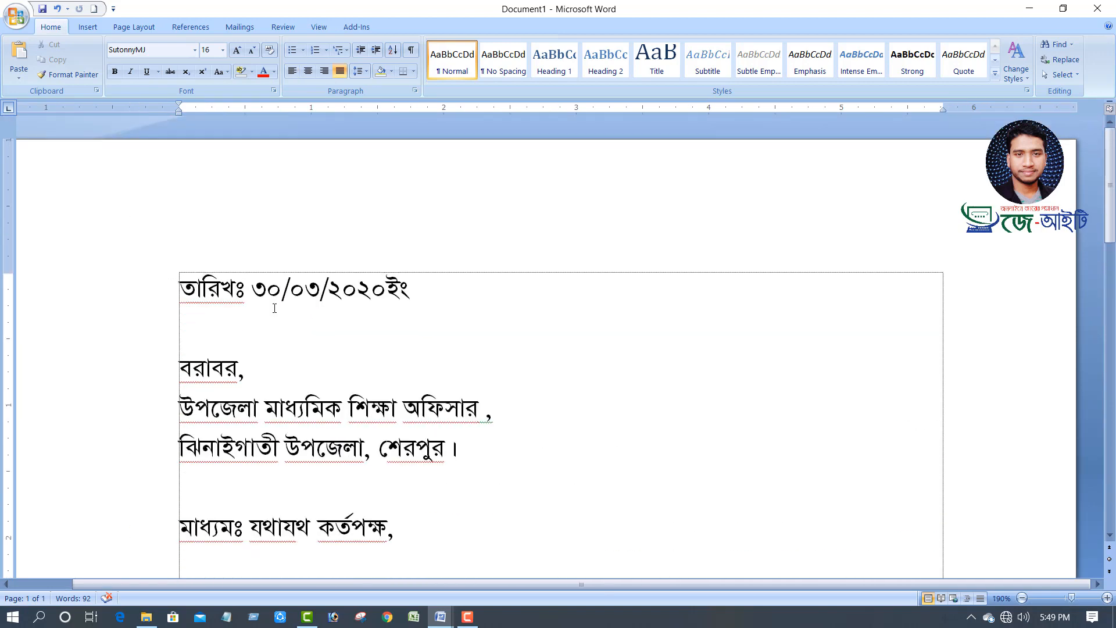
{"action": "scroll", "coordinate": [275, 308], "scroll_direction": "down", "scroll_amount": 10}
{"action": "scroll", "coordinate": [274, 308], "scroll_direction": "up", "scroll_amount": 4}
{"action": "left_click_drag", "start_coordinate": [797, 396], "coordinate": [231, 206]}
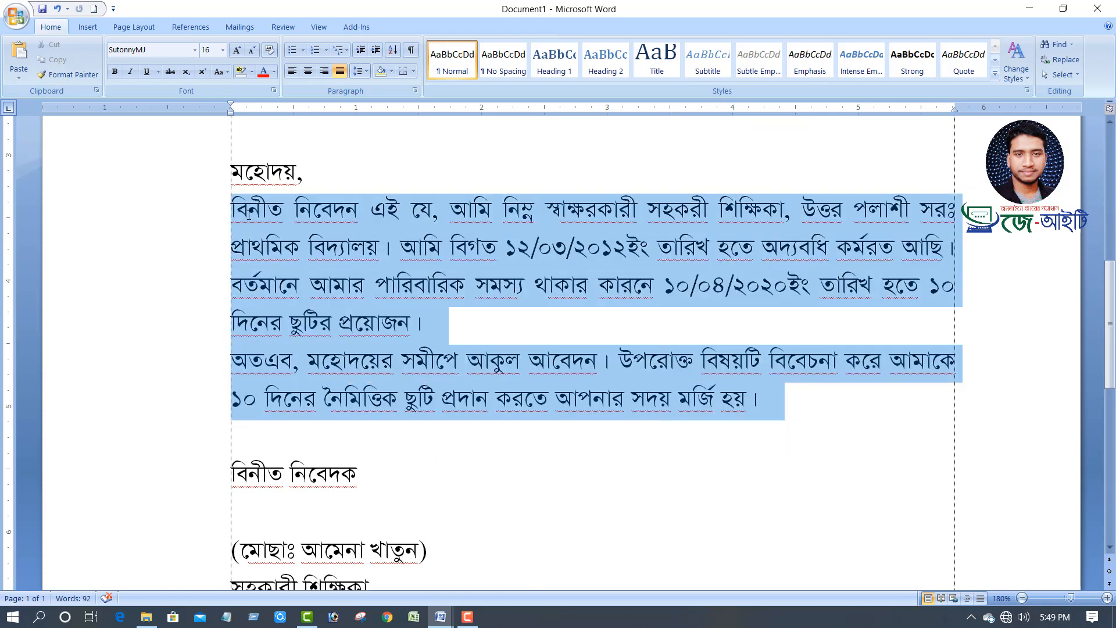
{"action": "left_click", "coordinate": [292, 70]}
{"action": "left_click", "coordinate": [578, 511]}
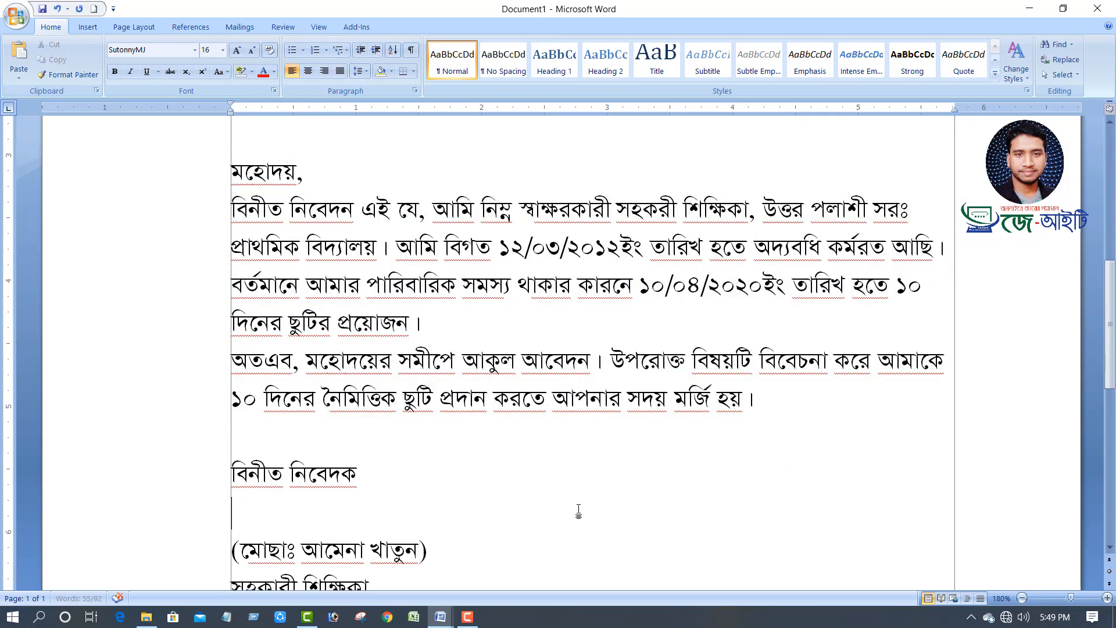
Check the letter's page layout in Print Preview and return to the document.
{"action": "scroll", "coordinate": [424, 364], "scroll_direction": "down", "scroll_amount": 7}
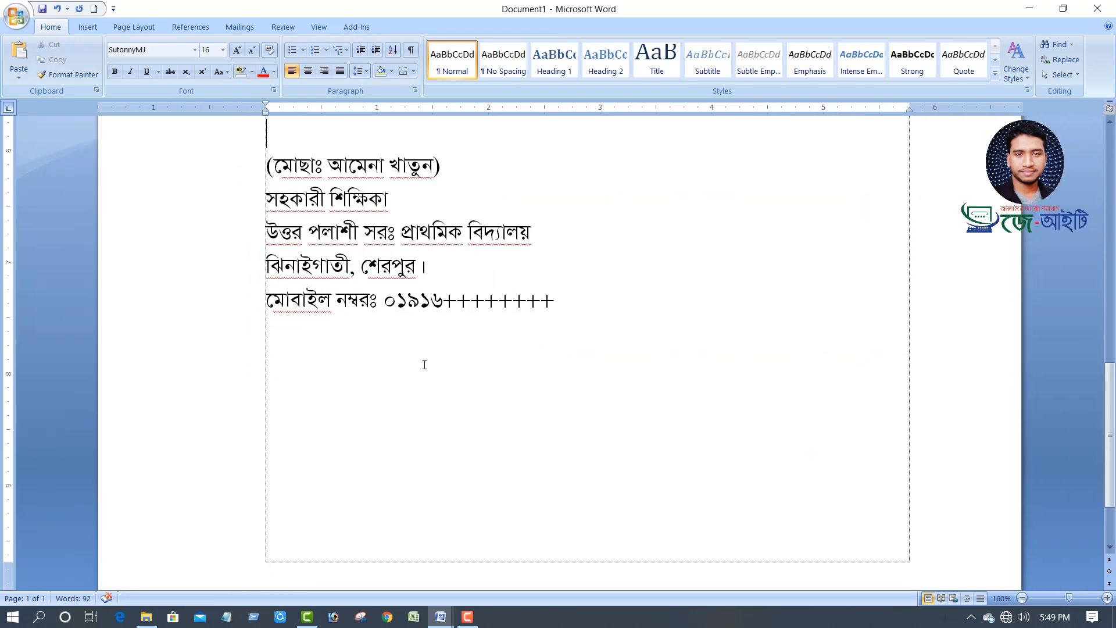
{"action": "left_click", "coordinate": [16, 16]}
{"action": "mouse_move", "coordinate": [58, 150]}
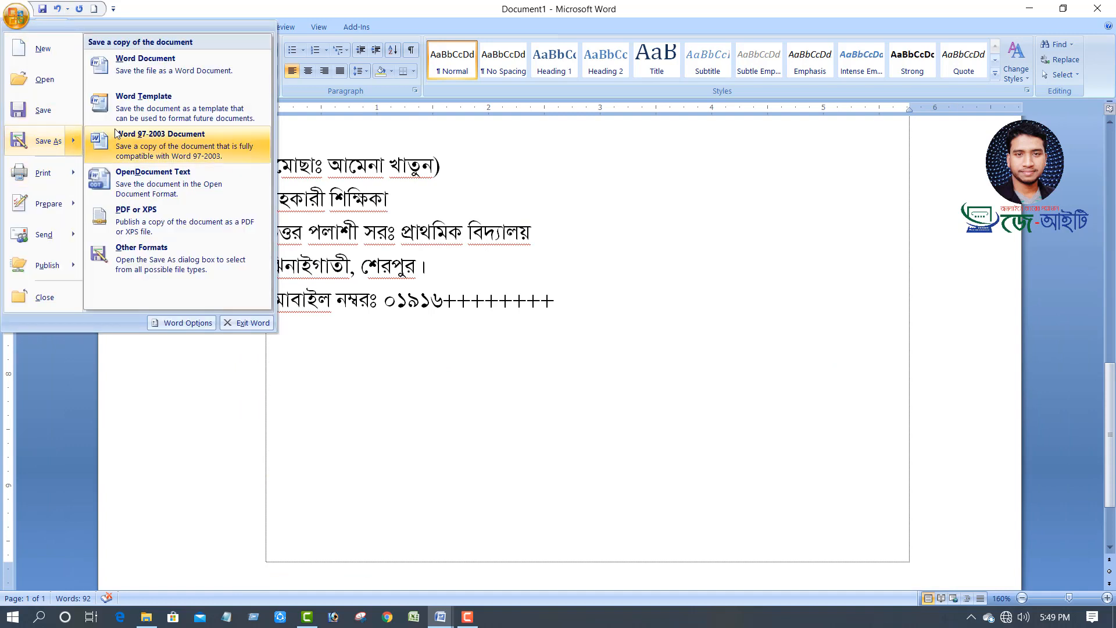
{"action": "mouse_move", "coordinate": [32, 176]}
{"action": "left_click", "coordinate": [179, 145]}
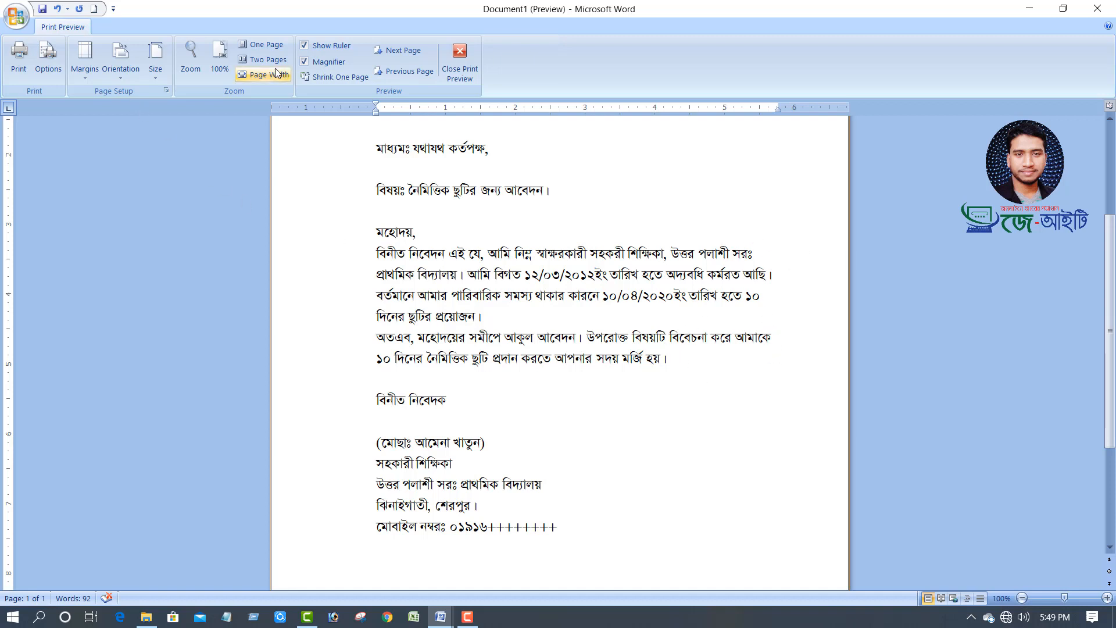
{"action": "left_click", "coordinate": [456, 76]}
Justify the two body paragraphs and insert an empty paragraph between them, before "অতএব".
{"action": "scroll", "coordinate": [546, 333], "scroll_direction": "up", "scroll_amount": 4}
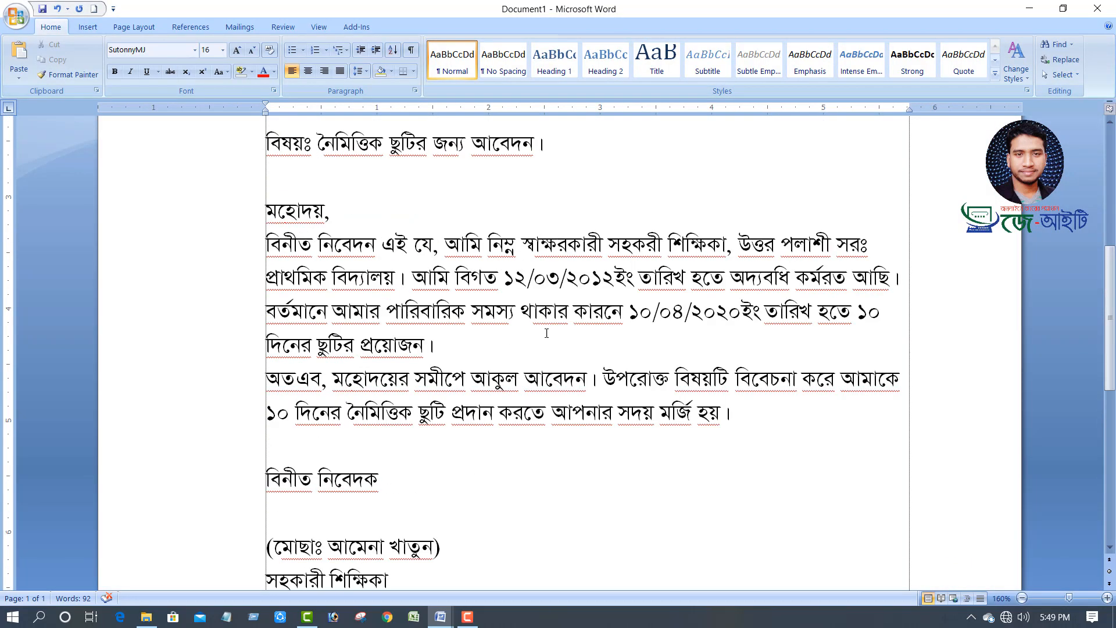
{"action": "left_click_drag", "start_coordinate": [742, 421], "coordinate": [204, 244]}
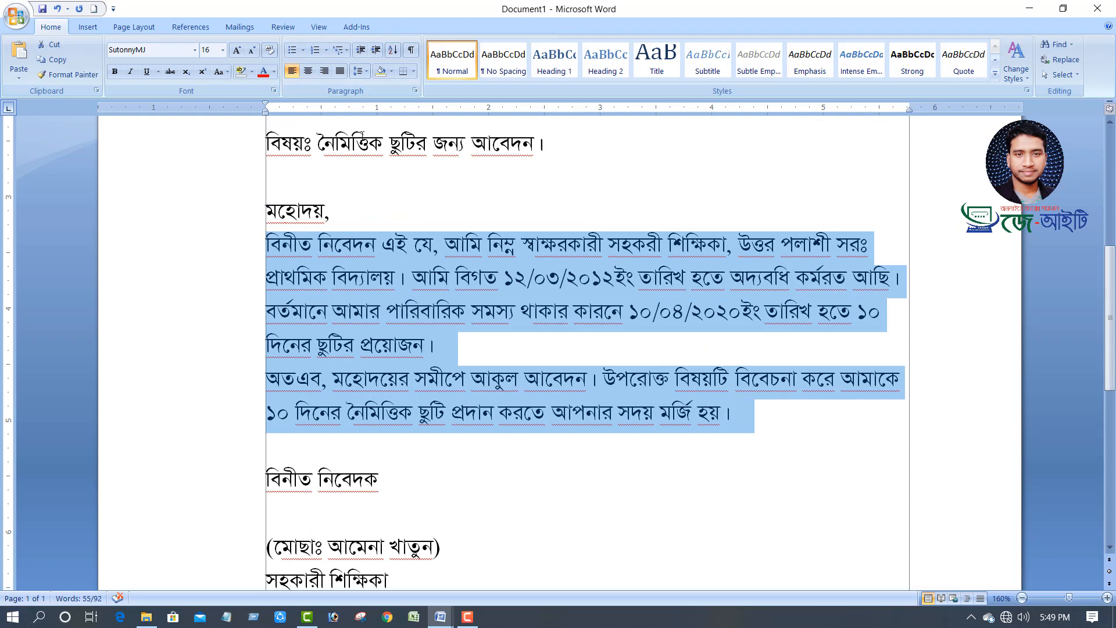
{"action": "left_click", "coordinate": [340, 71]}
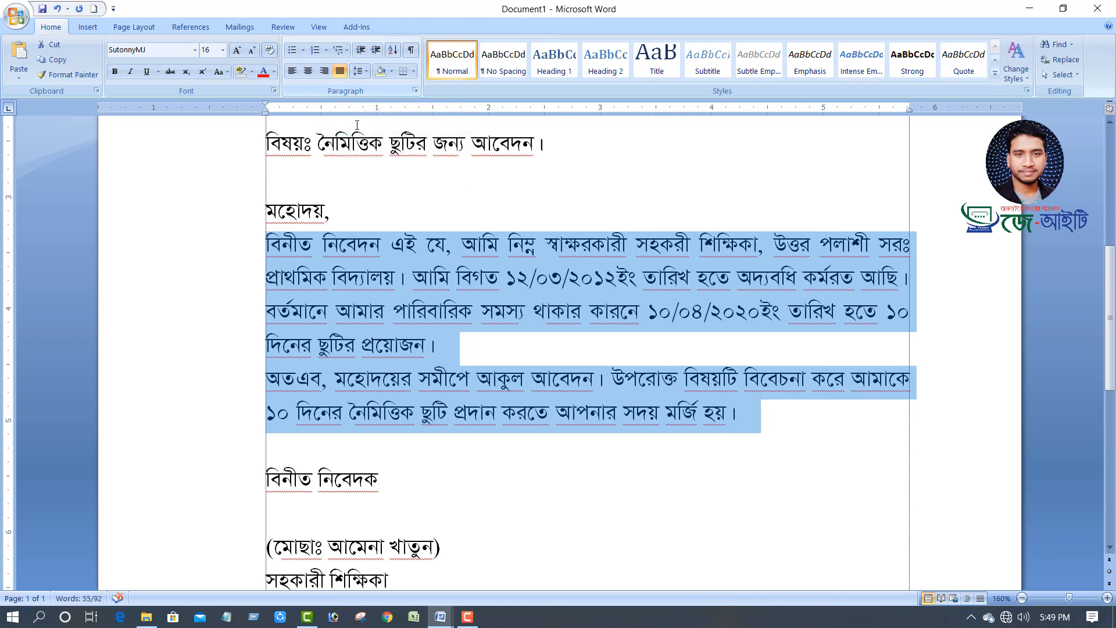
{"action": "left_click", "coordinate": [508, 350]}
{"action": "key", "text": "Return"}
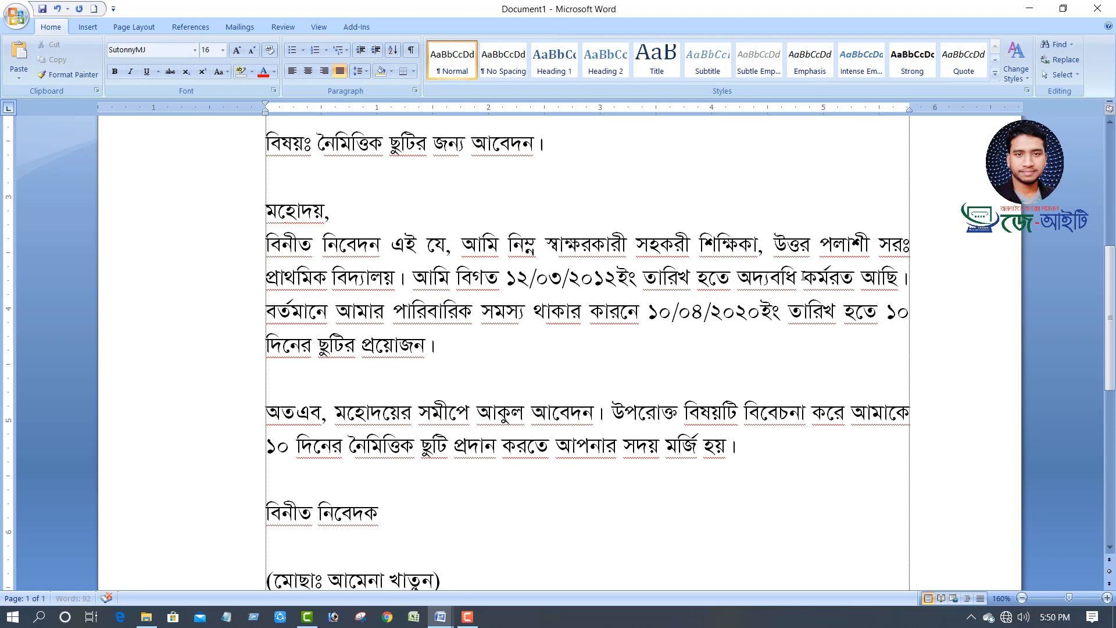
Insert the words "উক্ত বিদ্যালয়ে" before "কর্মরত আছি" in the first body paragraph.
{"action": "left_click", "coordinate": [805, 279]}
{"action": "type", "text": "উ"}
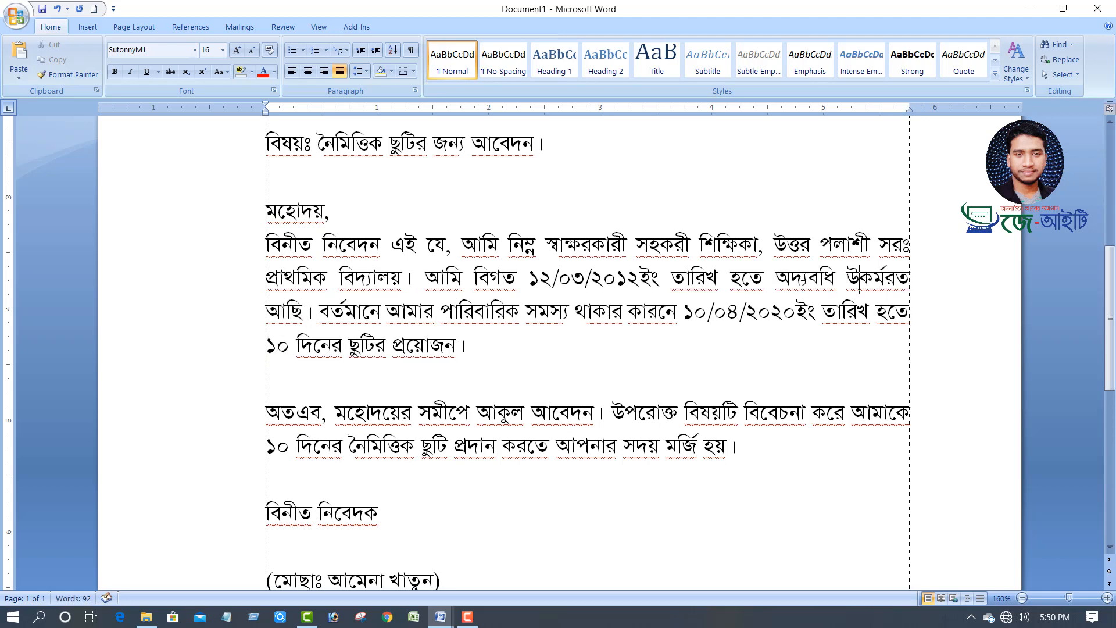
{"action": "type", "text": "ক্ত "}
{"action": "type", "text": "বিদ্যাল"}
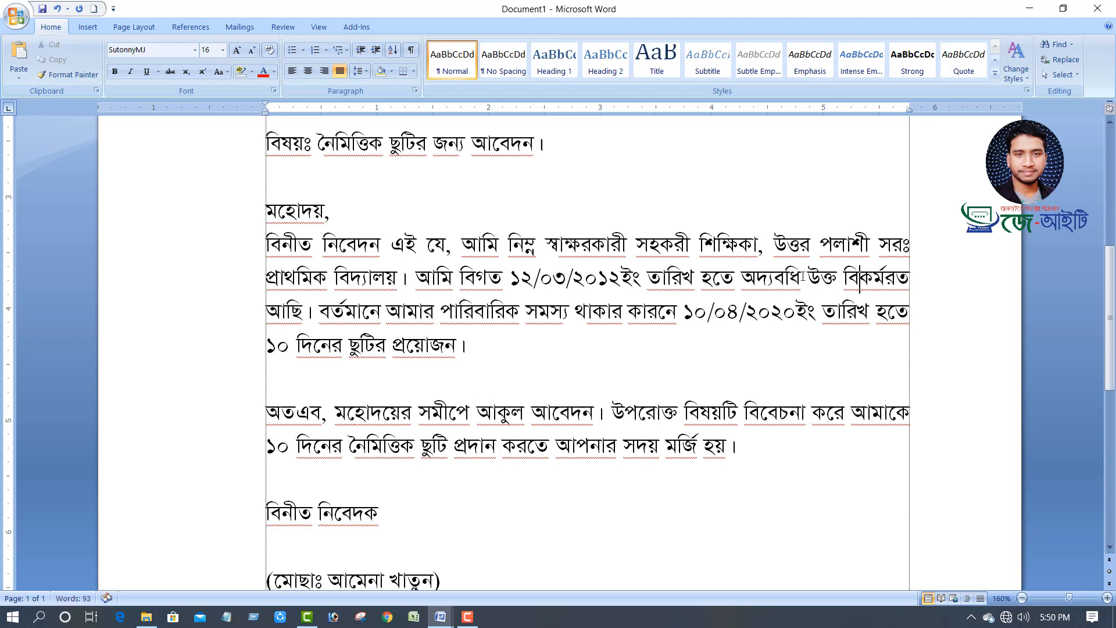
{"action": "type", "text": "য়ে"}
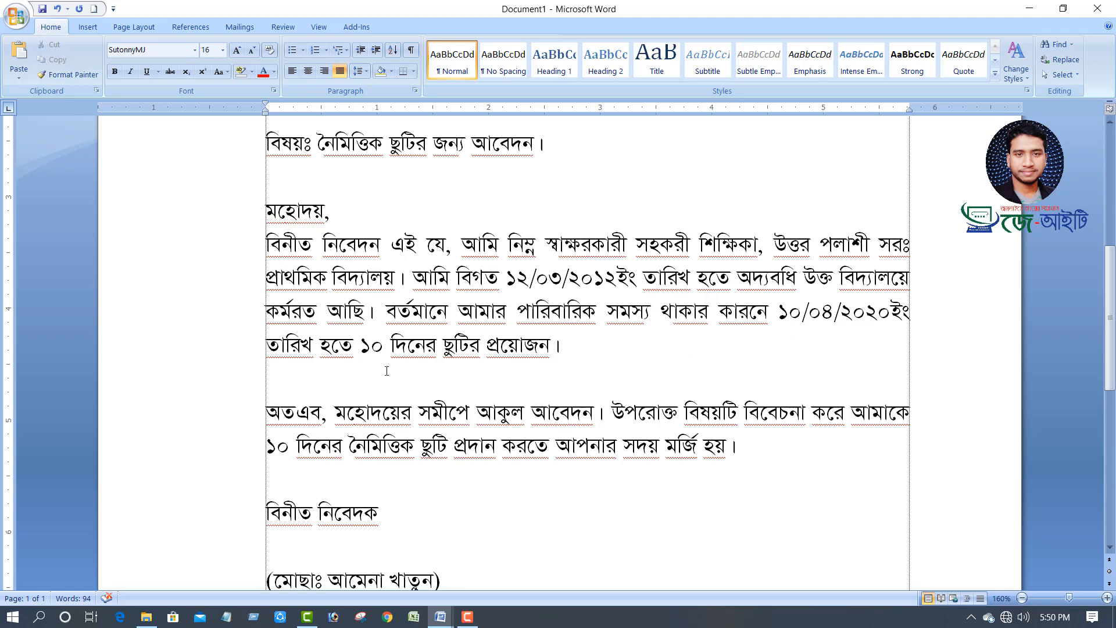
Review the closing request and the applicant's name, school, location and mobile number lines at the letter's end.
{"action": "scroll", "coordinate": [562, 364], "scroll_direction": "down", "scroll_amount": 1}
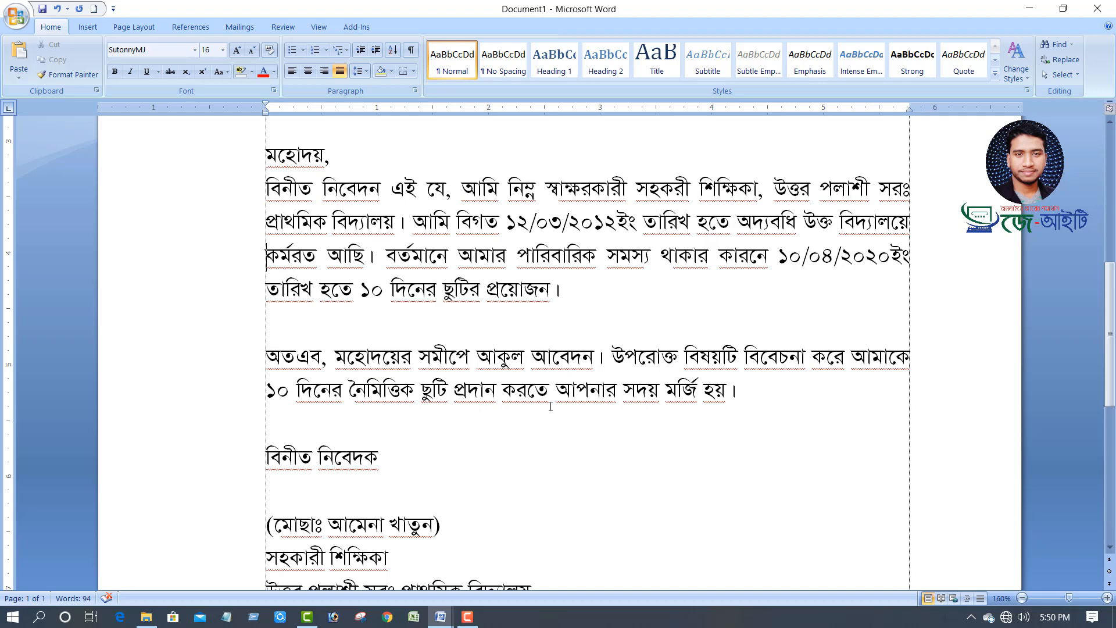
{"action": "scroll", "coordinate": [622, 413], "scroll_direction": "down", "scroll_amount": 3}
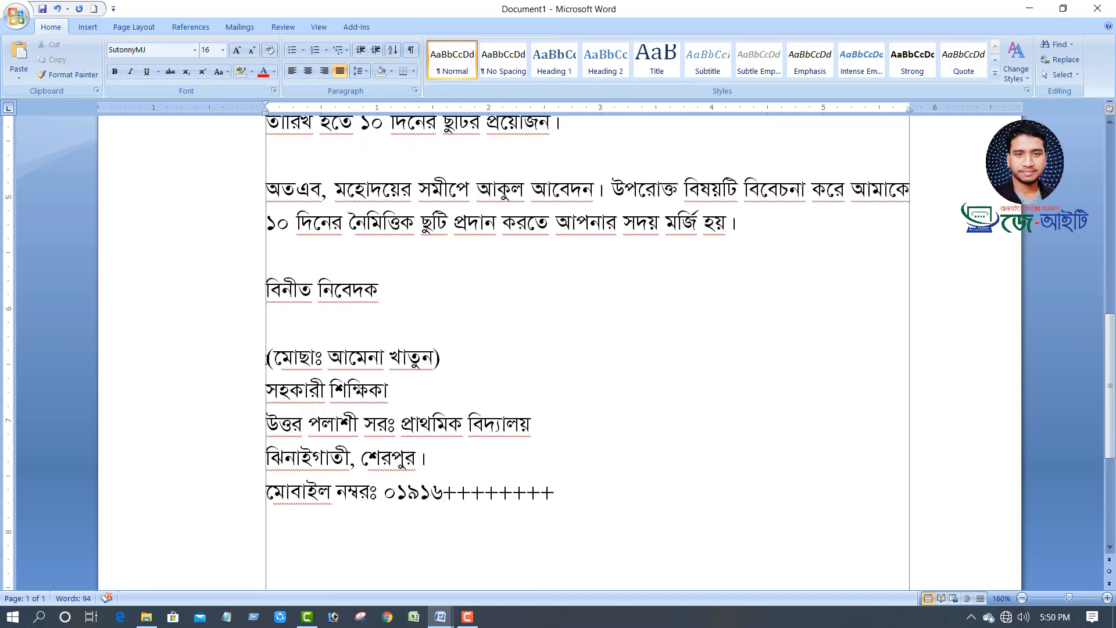
{"action": "left_click_drag", "start_coordinate": [266, 358], "coordinate": [448, 366]}
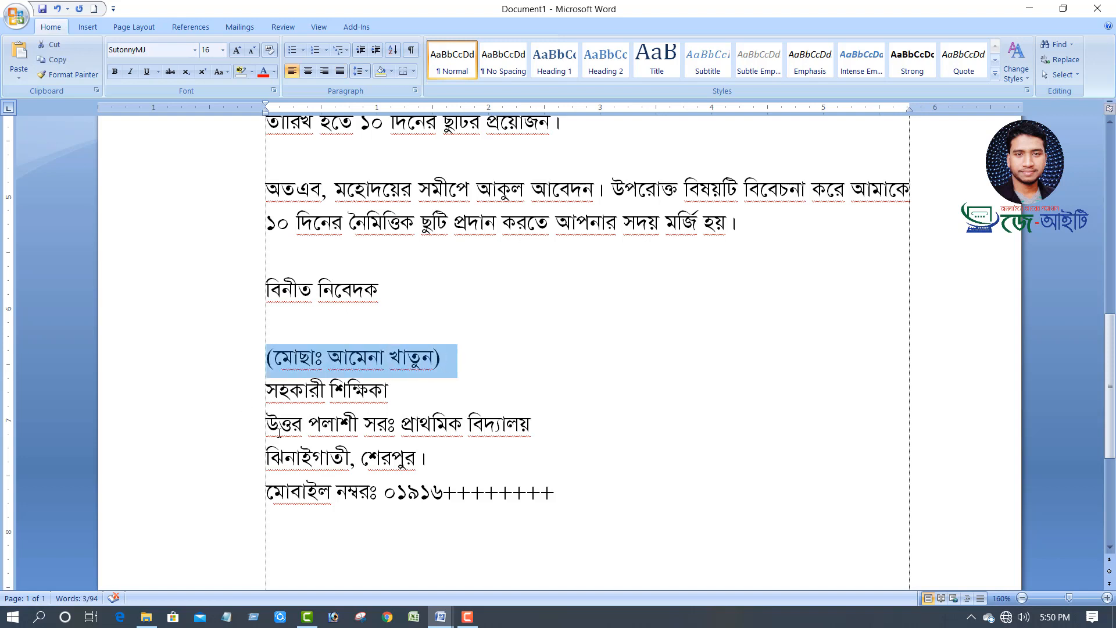
{"action": "left_click_drag", "start_coordinate": [266, 425], "coordinate": [552, 423]}
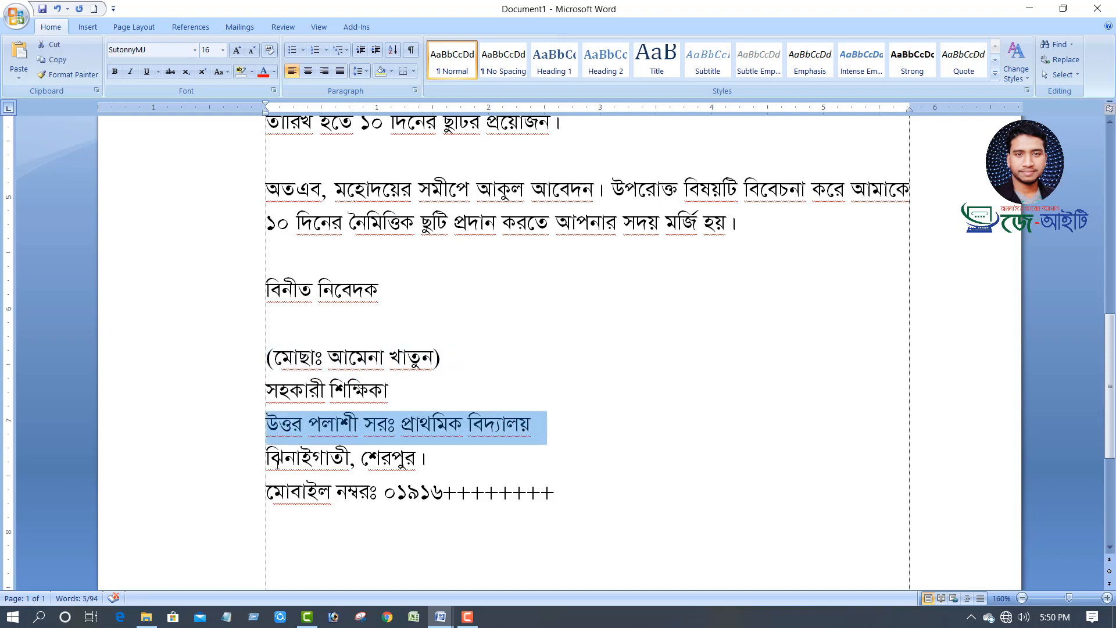
{"action": "left_click_drag", "start_coordinate": [267, 458], "coordinate": [472, 457]}
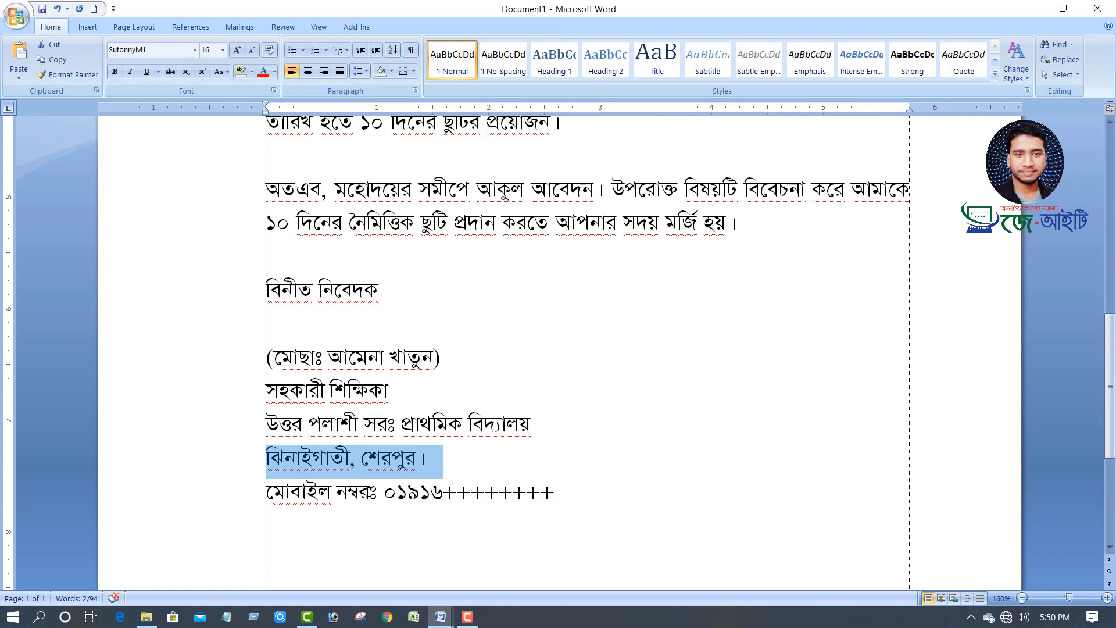
{"action": "left_click_drag", "start_coordinate": [359, 494], "coordinate": [569, 494]}
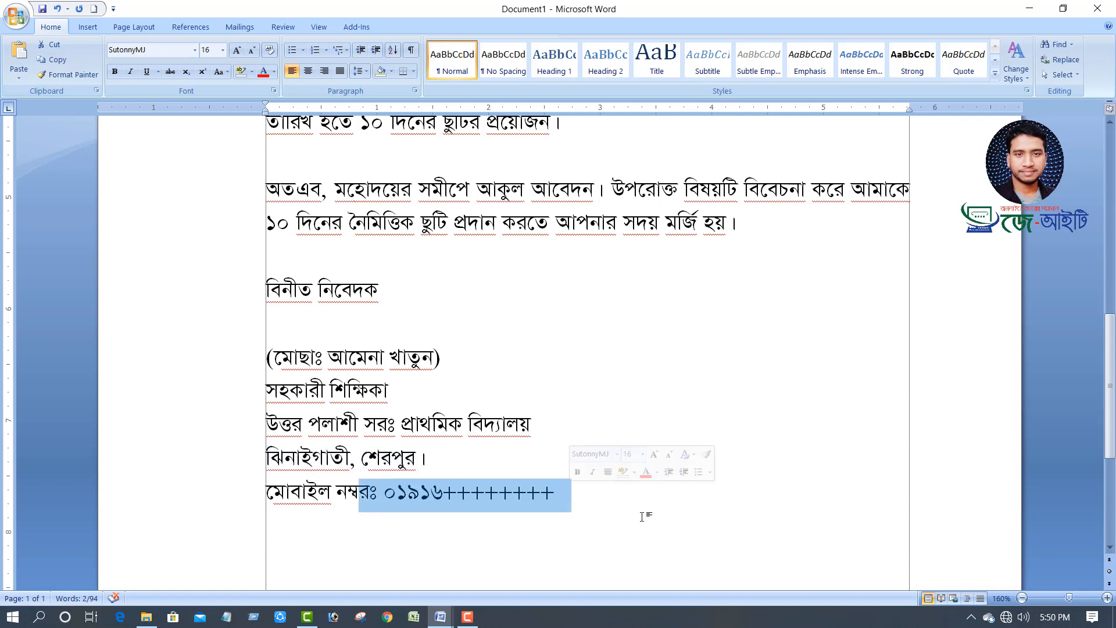
{"action": "left_click", "coordinate": [612, 515]}
{"action": "scroll", "coordinate": [546, 424], "scroll_direction": "down", "scroll_amount": 5}
{"action": "scroll", "coordinate": [525, 409], "scroll_direction": "down", "scroll_amount": 1}
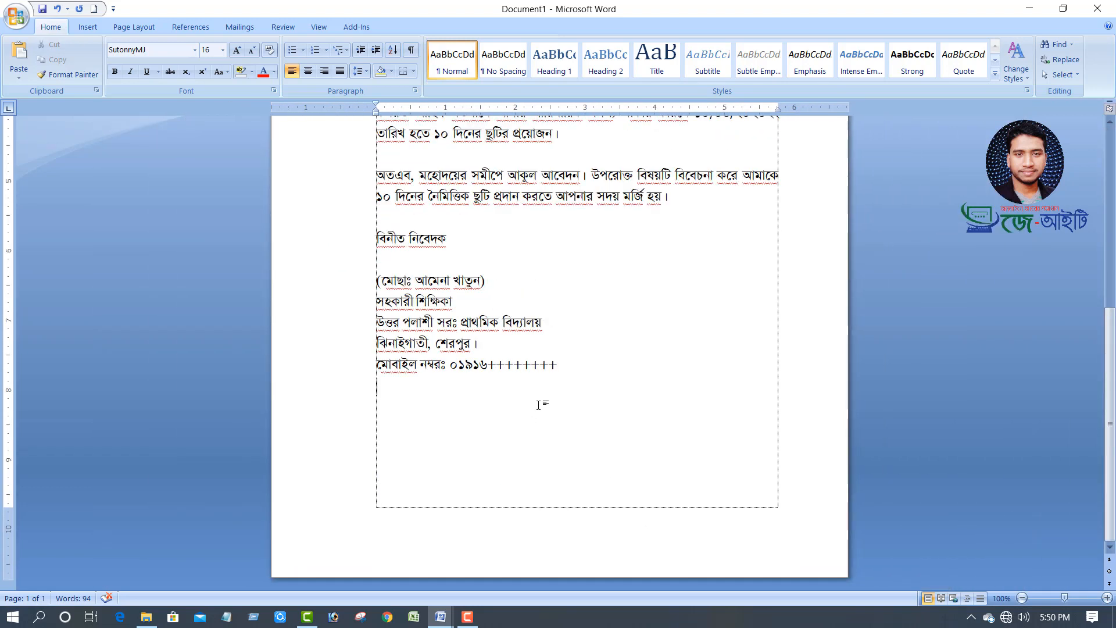
Indent the two recipient lines under "বরাবর," by one tab stop each, the officer's title and the upazila line.
{"action": "scroll", "coordinate": [527, 401], "scroll_direction": "up", "scroll_amount": 6}
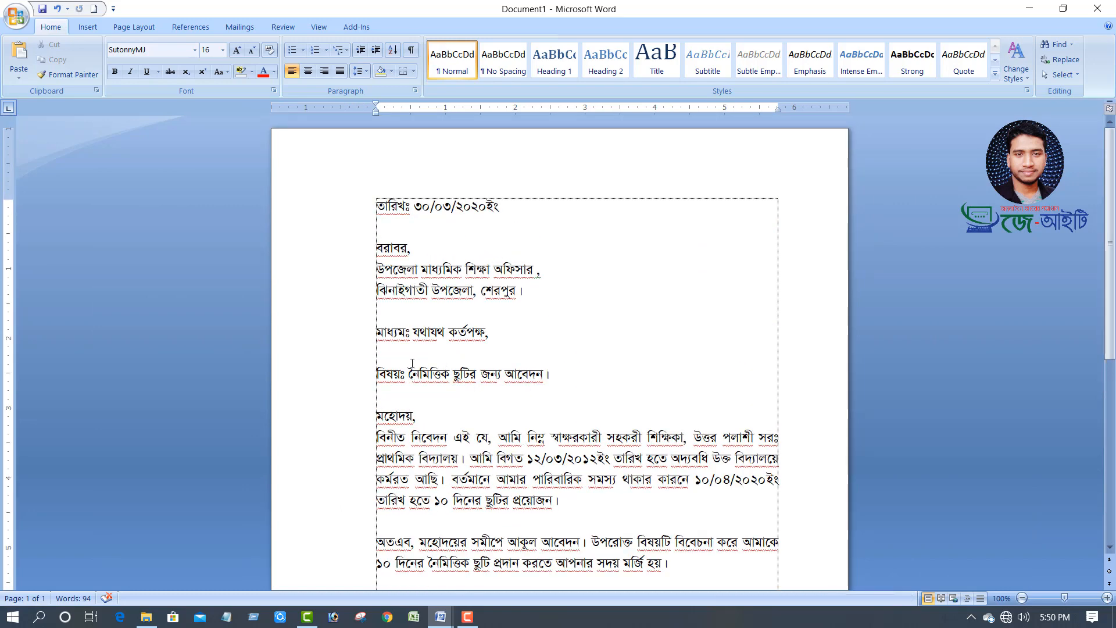
{"action": "left_click", "coordinate": [375, 270]}
{"action": "key", "text": "Tab"}
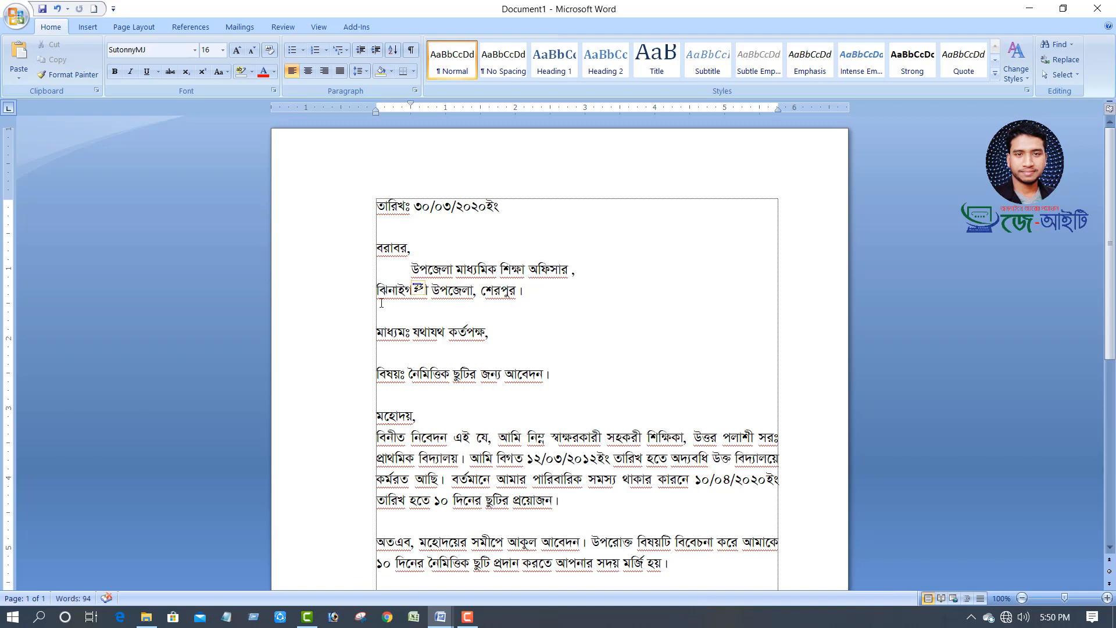
{"action": "left_click", "coordinate": [376, 290]}
{"action": "key", "text": "Tab"}
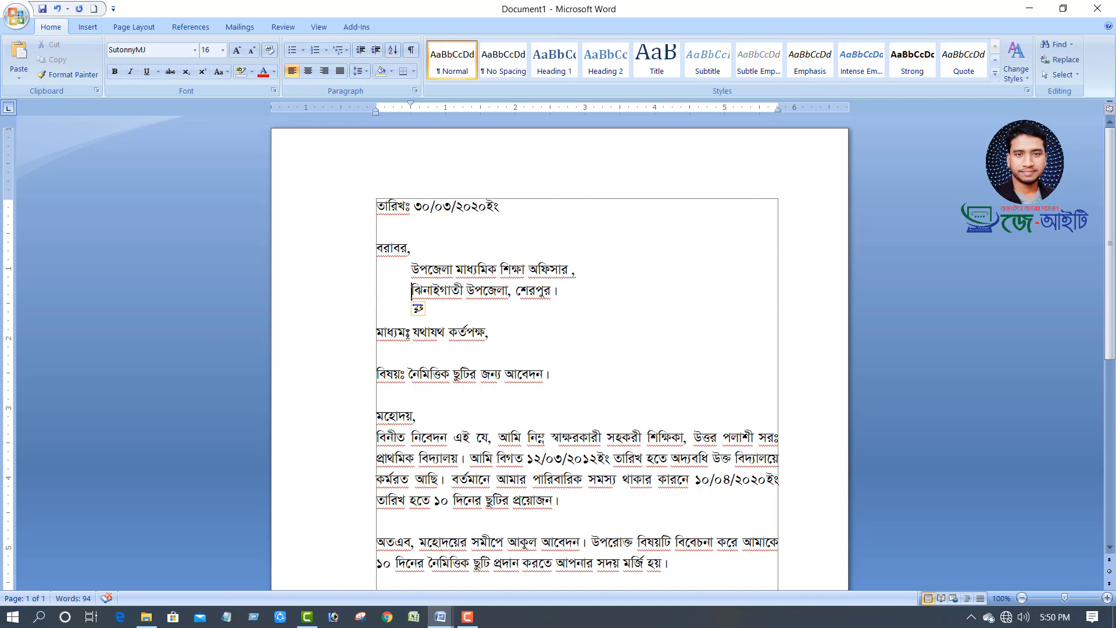
{"action": "left_click", "coordinate": [411, 332]}
{"action": "key", "text": "Tab"}
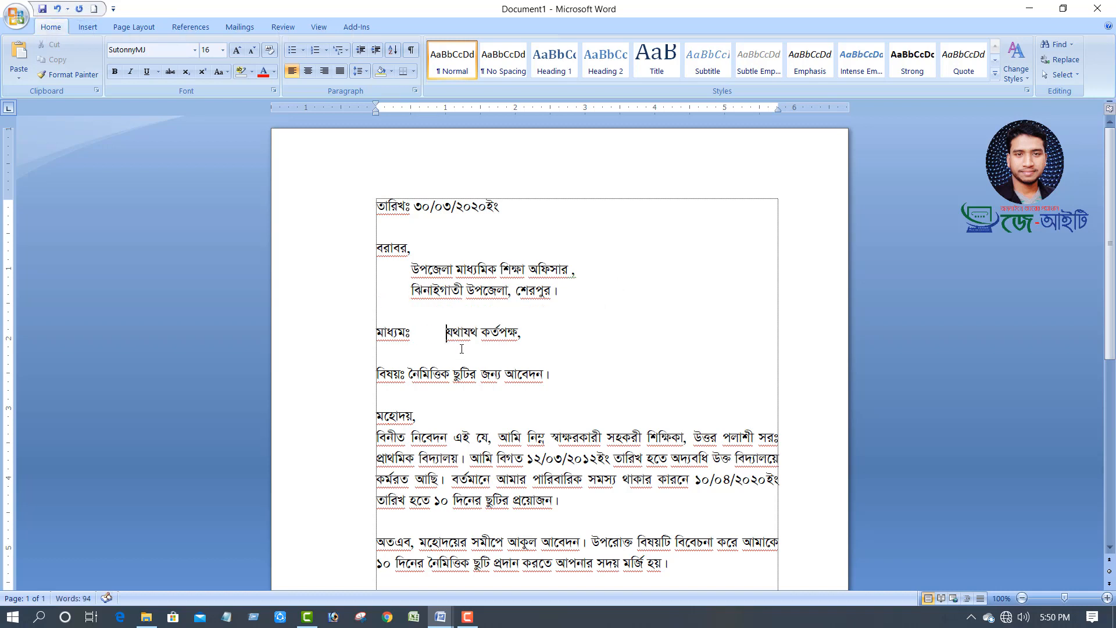
{"action": "key", "text": "BackSpace"}
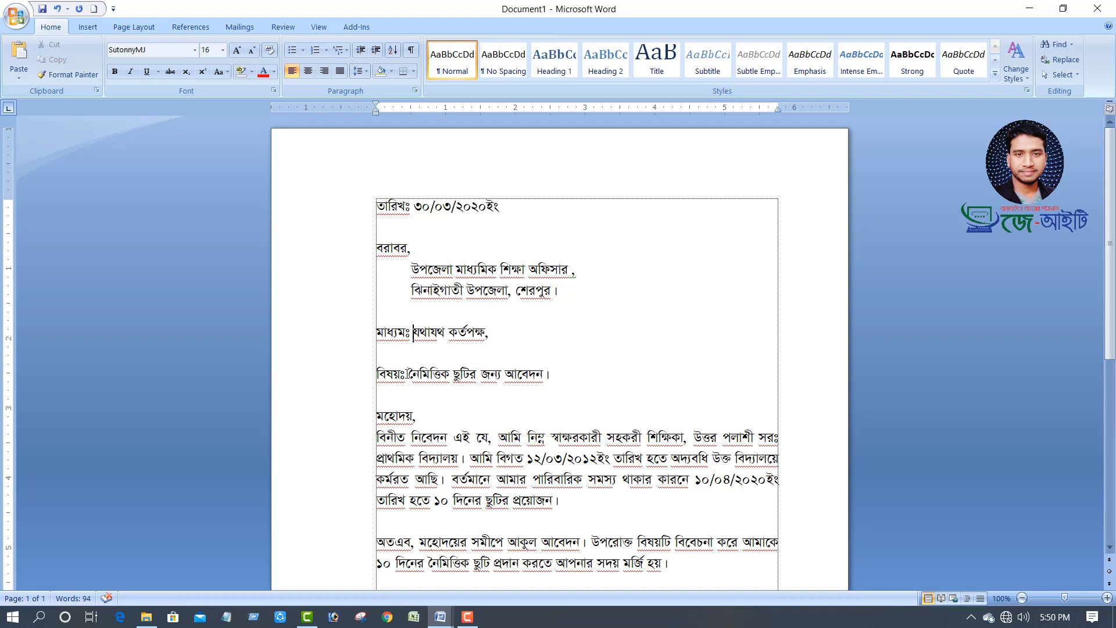
Add an extra space after "বিষয়ঃ" in the subject line and indent the first line of both body paragraphs by one tab stop.
{"action": "left_click", "coordinate": [408, 373]}
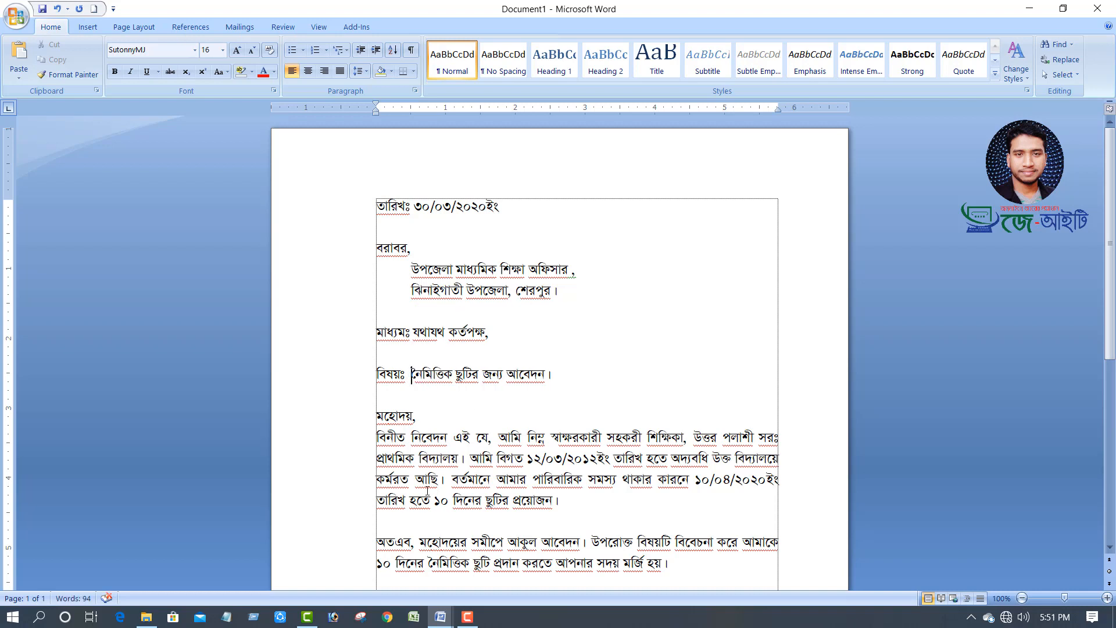
{"action": "scroll", "coordinate": [427, 490], "scroll_direction": "down", "scroll_amount": 1}
{"action": "left_click", "coordinate": [377, 402]}
{"action": "key", "text": "Tab"}
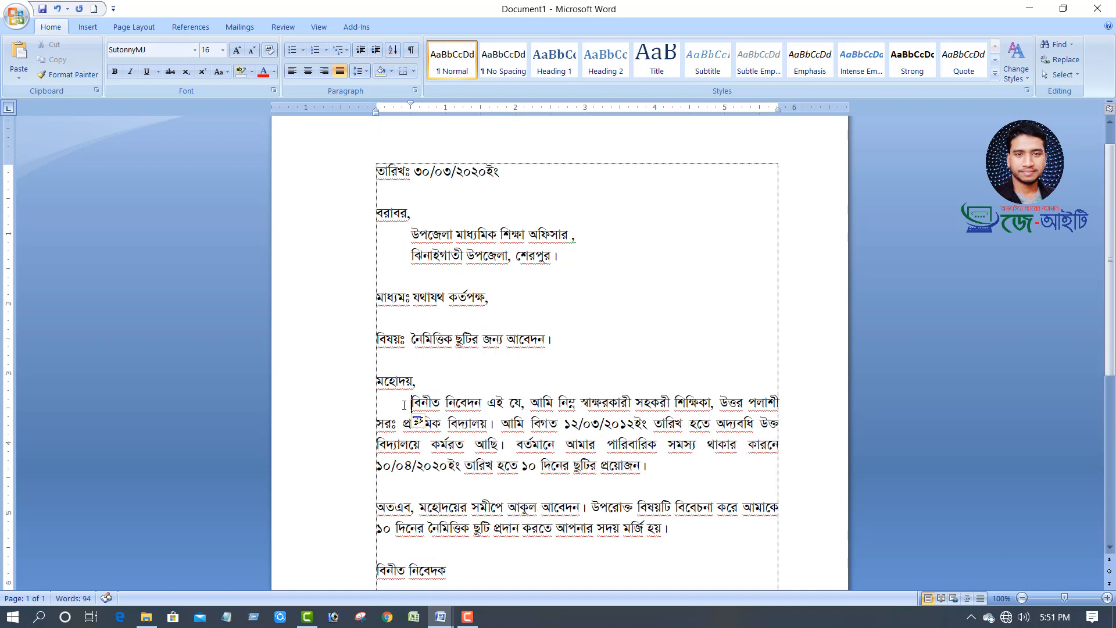
{"action": "scroll", "coordinate": [643, 478], "scroll_direction": "down", "scroll_amount": 1}
{"action": "left_click", "coordinate": [376, 506]}
{"action": "key", "text": "Tab"}
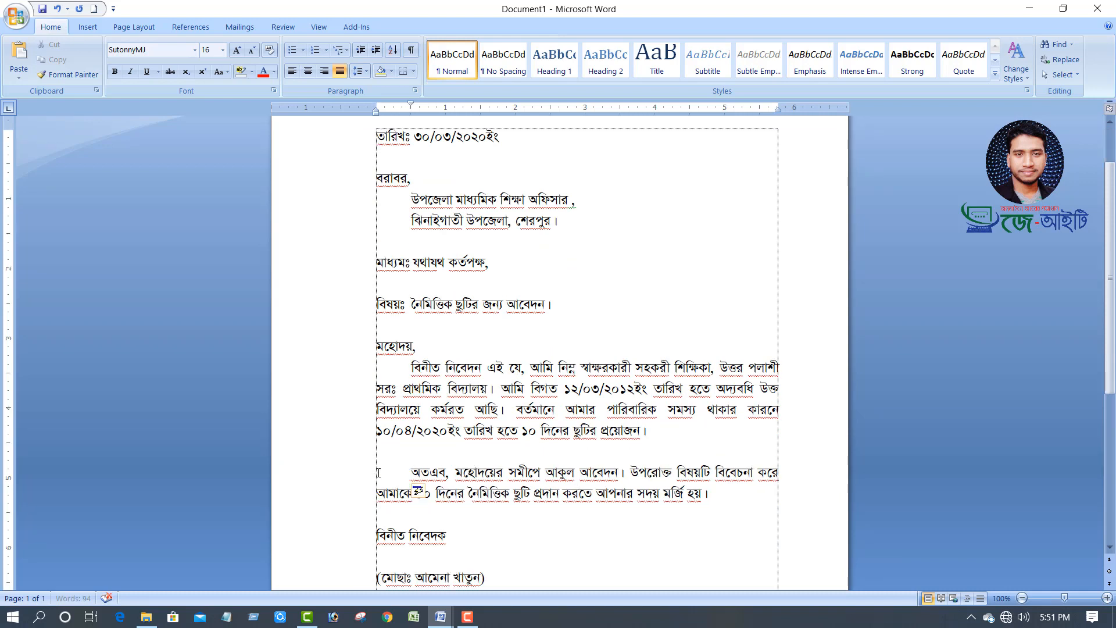
Indent the closing block, from "বিনীত নিবেদক" through the mobile number line, to 3 inches and centre its lines.
{"action": "scroll", "coordinate": [382, 469], "scroll_direction": "down", "scroll_amount": 2}
{"action": "left_click_drag", "start_coordinate": [377, 465], "coordinate": [566, 559]}
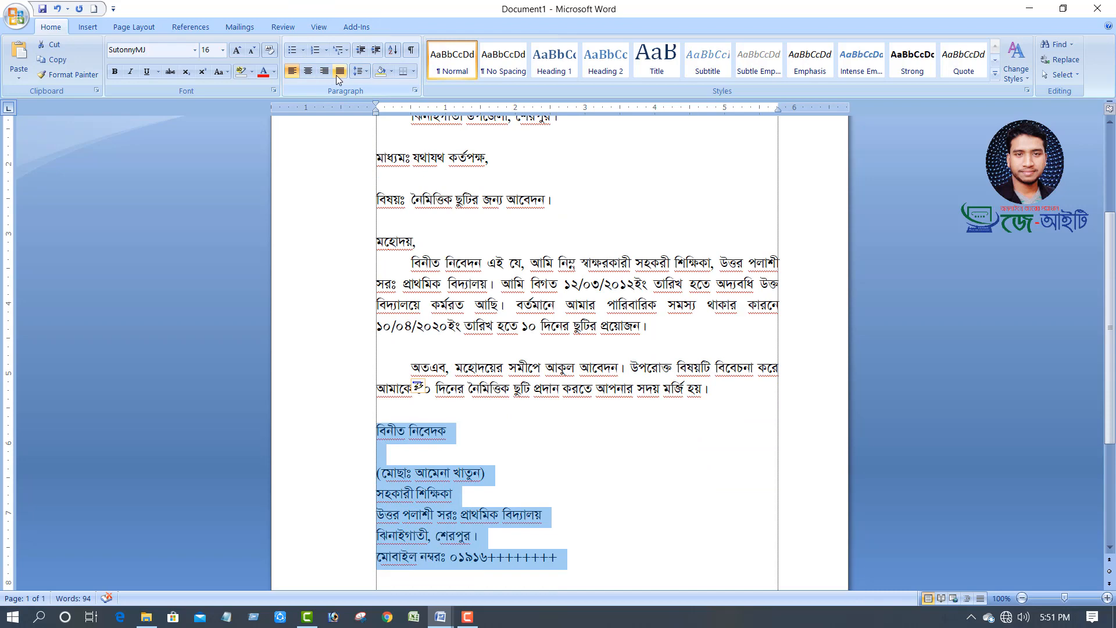
{"action": "key", "text": "Tab"}
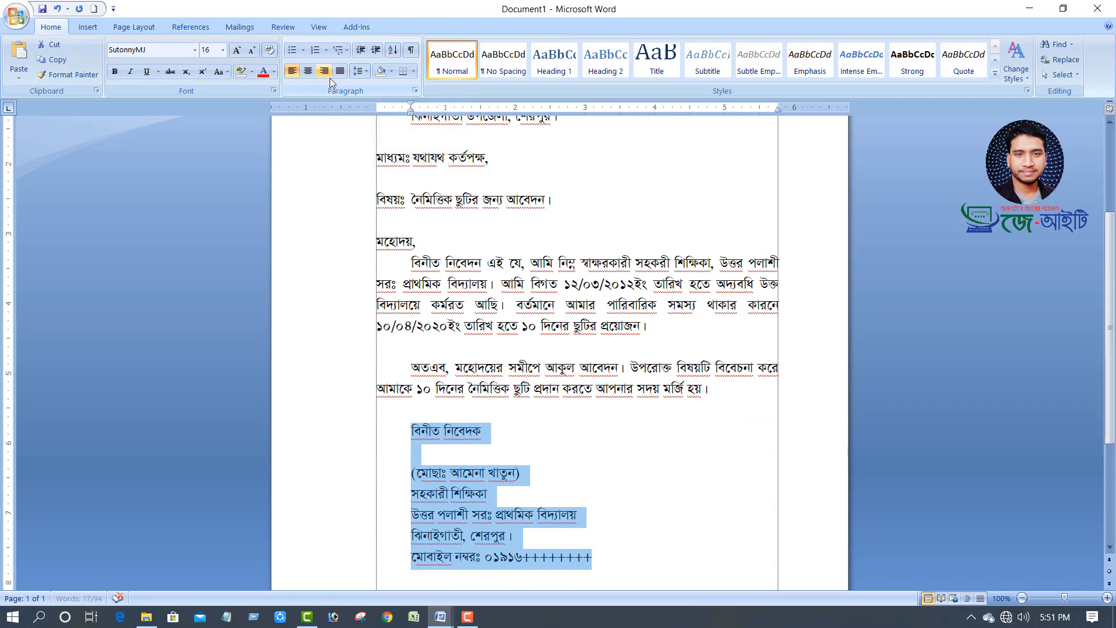
{"action": "key", "text": "Tab"}
{"action": "key", "text": "Tab"}
{"action": "key", "text": "Tab"}
{"action": "key", "text": "Tab"}
{"action": "key", "text": "Tab"}
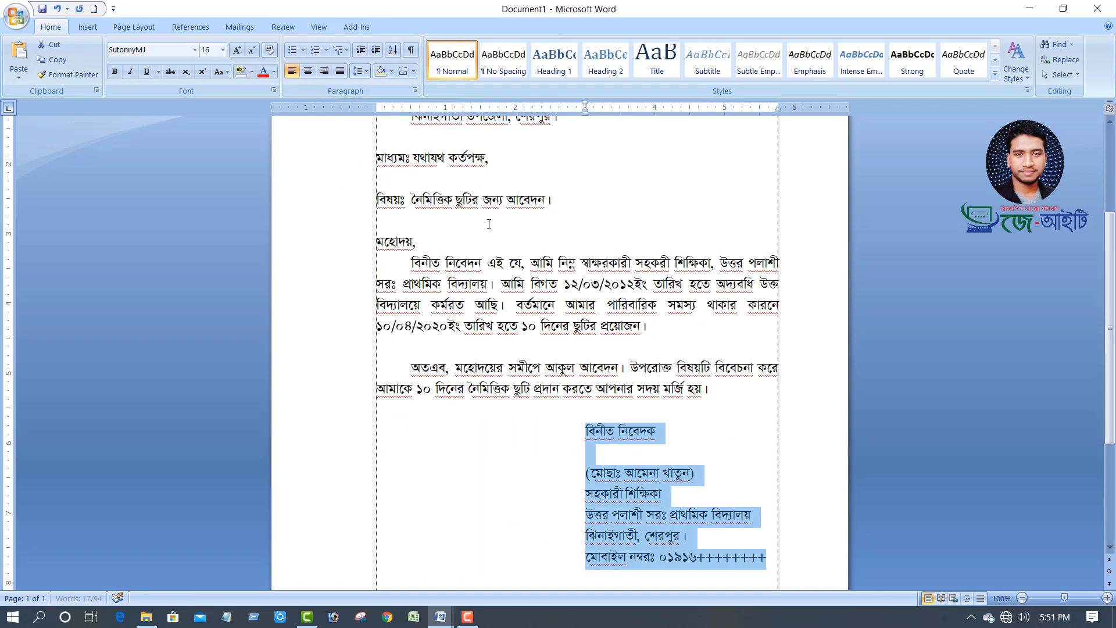
{"action": "left_click", "coordinate": [309, 72]}
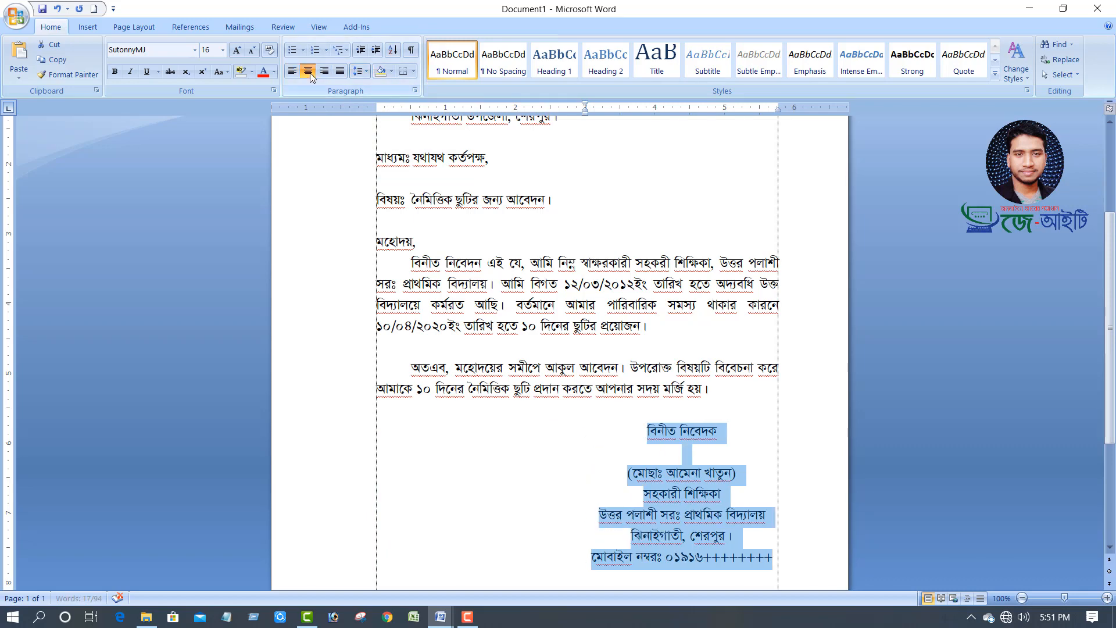
{"action": "left_click", "coordinate": [688, 455]}
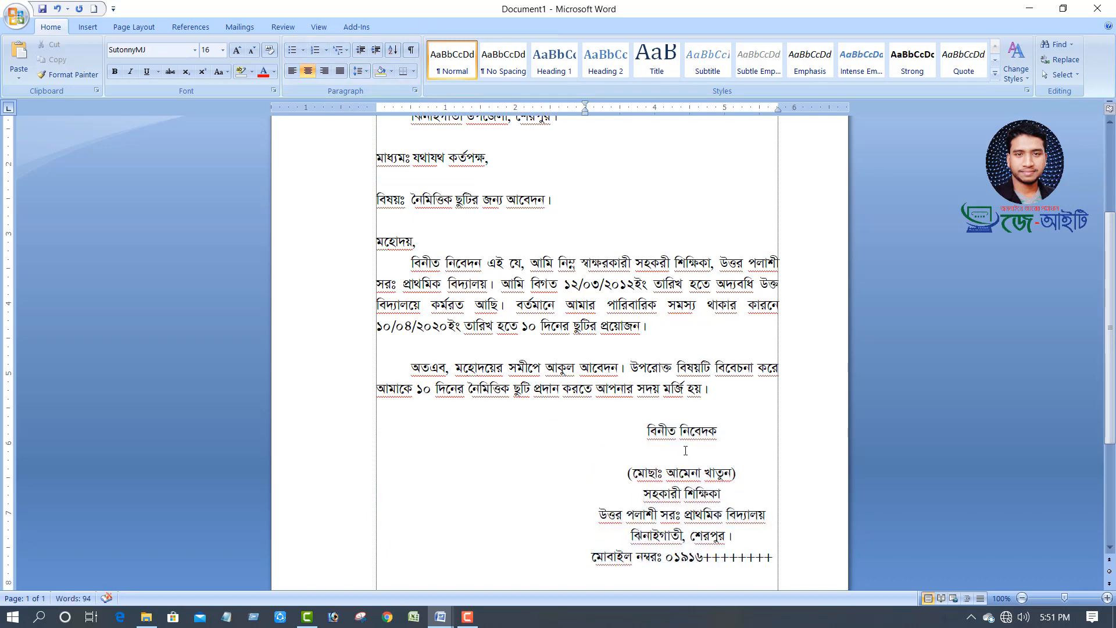
Review the letter's overall layout at different zoom levels, from the closing block up to the recipient lines.
{"action": "scroll", "coordinate": [682, 443], "scroll_direction": "down", "scroll_amount": 5}
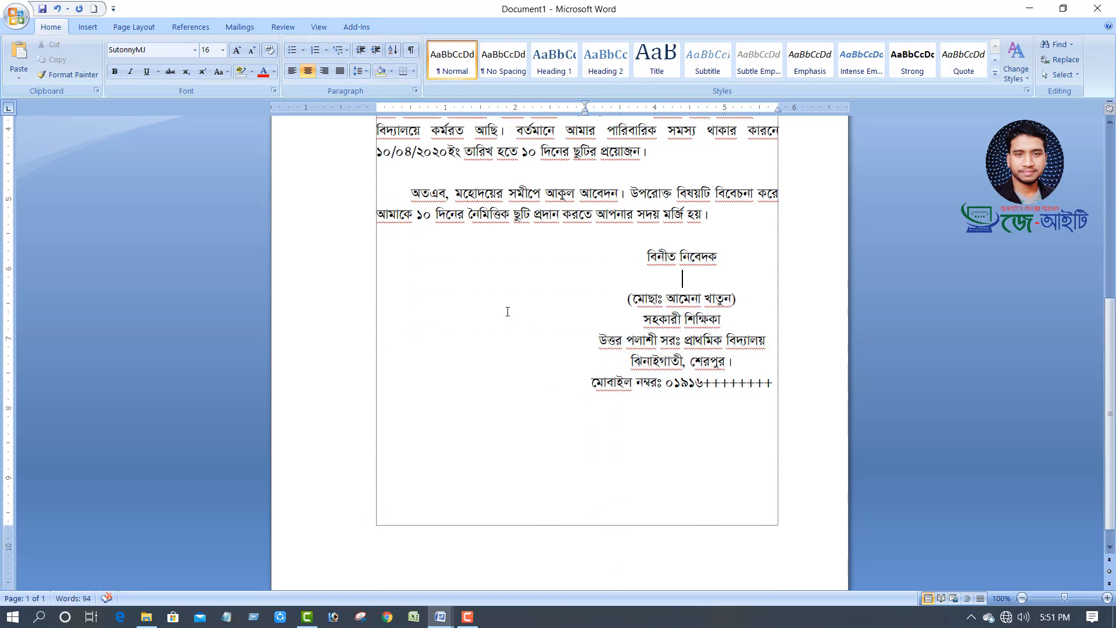
{"action": "scroll", "coordinate": [502, 307], "scroll_direction": "down", "scroll_amount": 7, "text": "ctrl"}
{"action": "scroll", "coordinate": [423, 309], "scroll_direction": "up", "scroll_amount": 8, "text": "ctrl"}
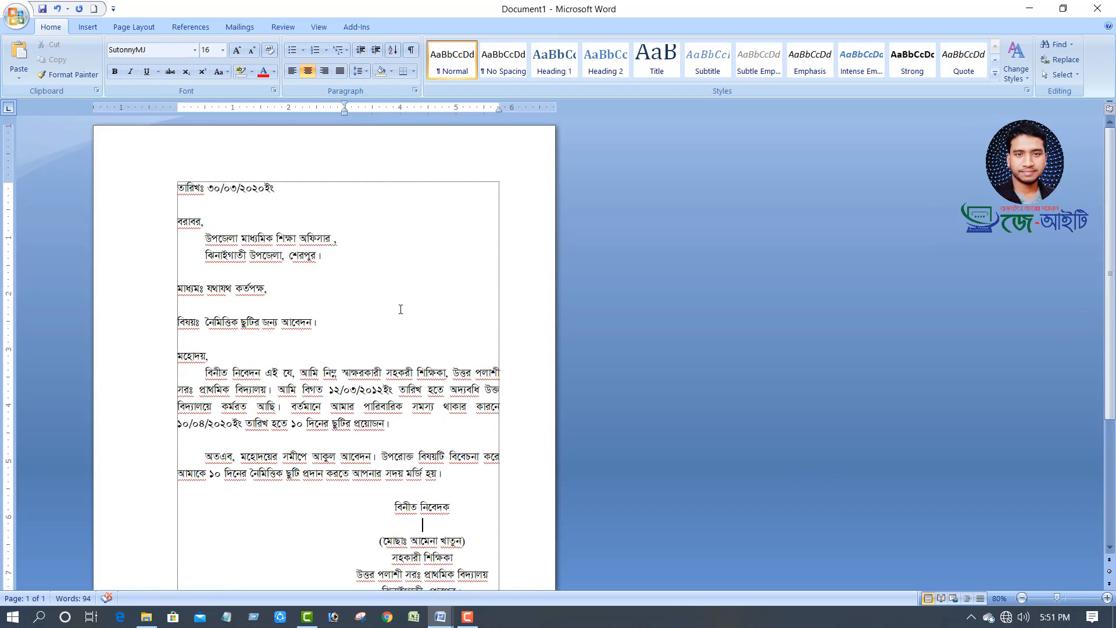
{"action": "scroll", "coordinate": [443, 336], "scroll_direction": "up", "scroll_amount": 3}
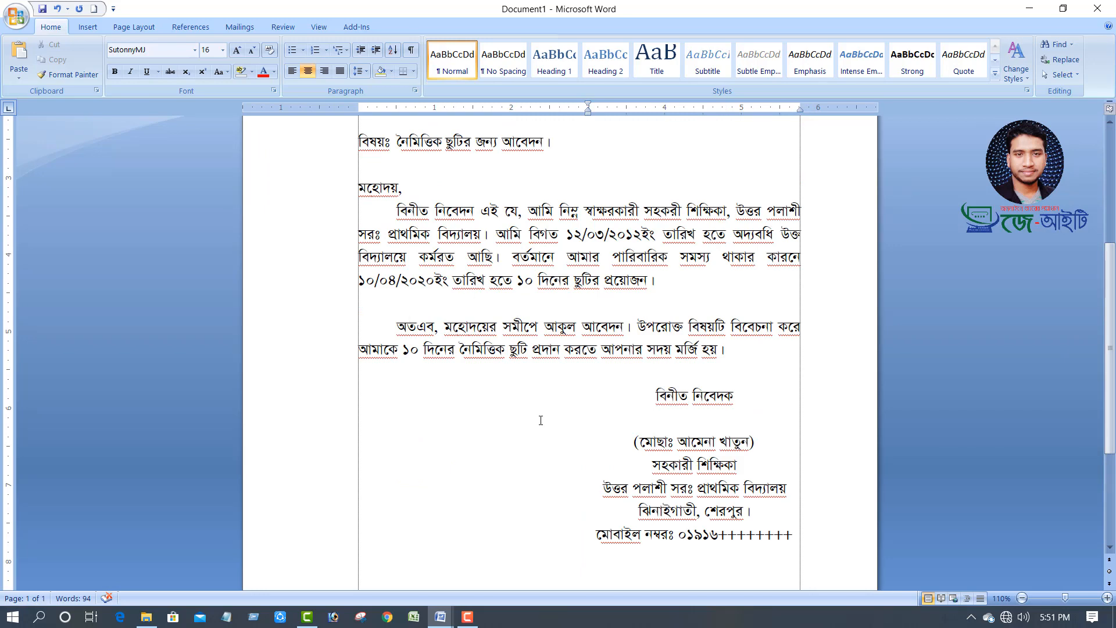
{"action": "scroll", "coordinate": [518, 418], "scroll_direction": "up", "scroll_amount": 5}
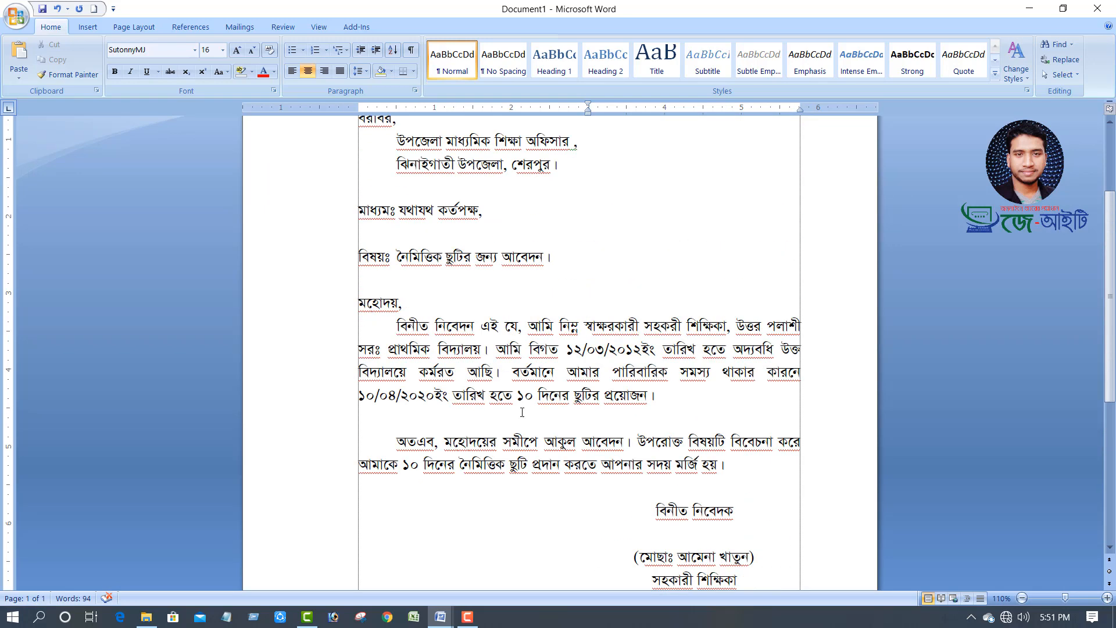